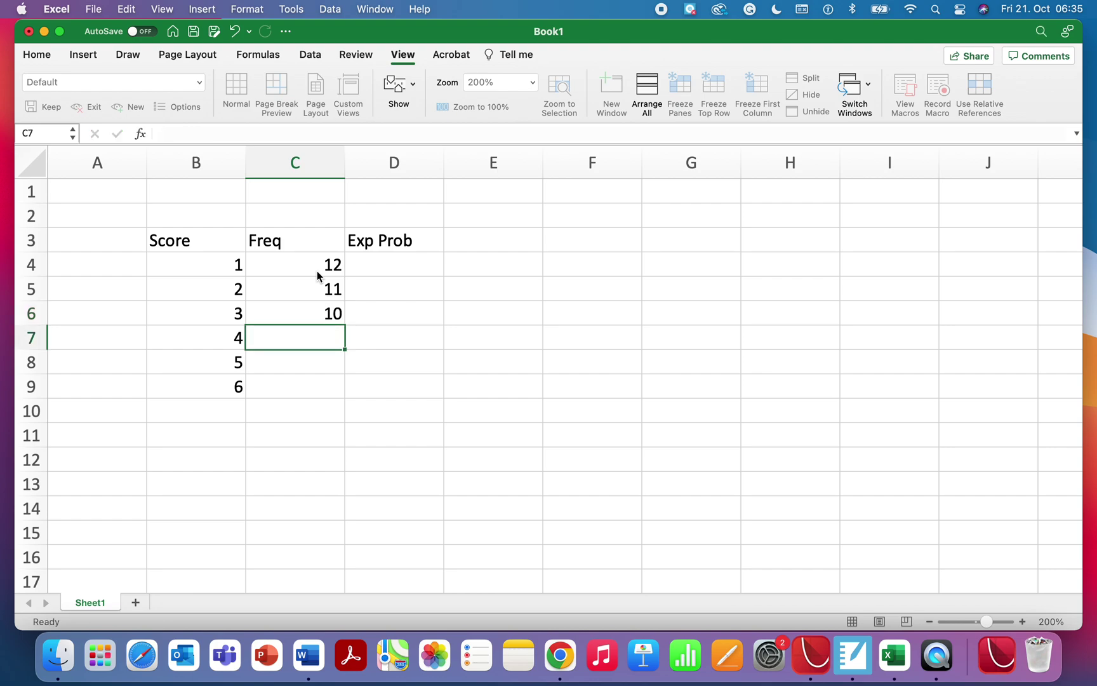
- Enter the frequencies 9, 14 and 14 for scores 4, 5 and 6 in cells C7 to C9
text(9)
key(Return)
text(14)
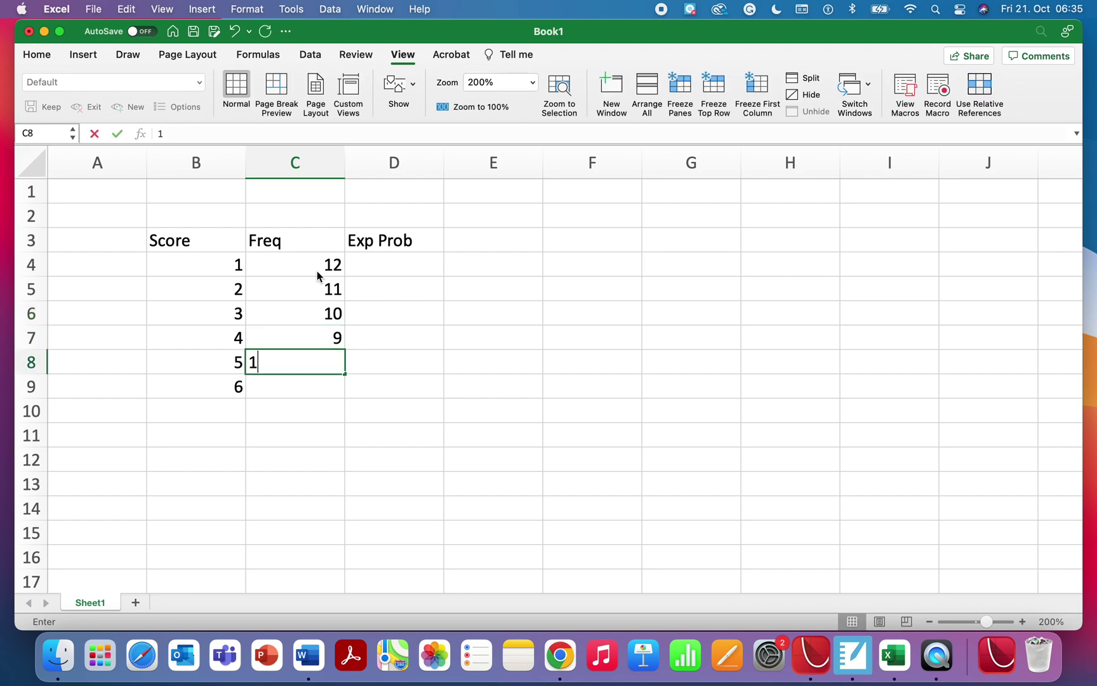
key(Return)
text(14)
key(Return)
- Total the frequencies in cell C10 with the formula =SUM(C4:C9)
click(366, 420)
click(314, 417)
text(=sum)
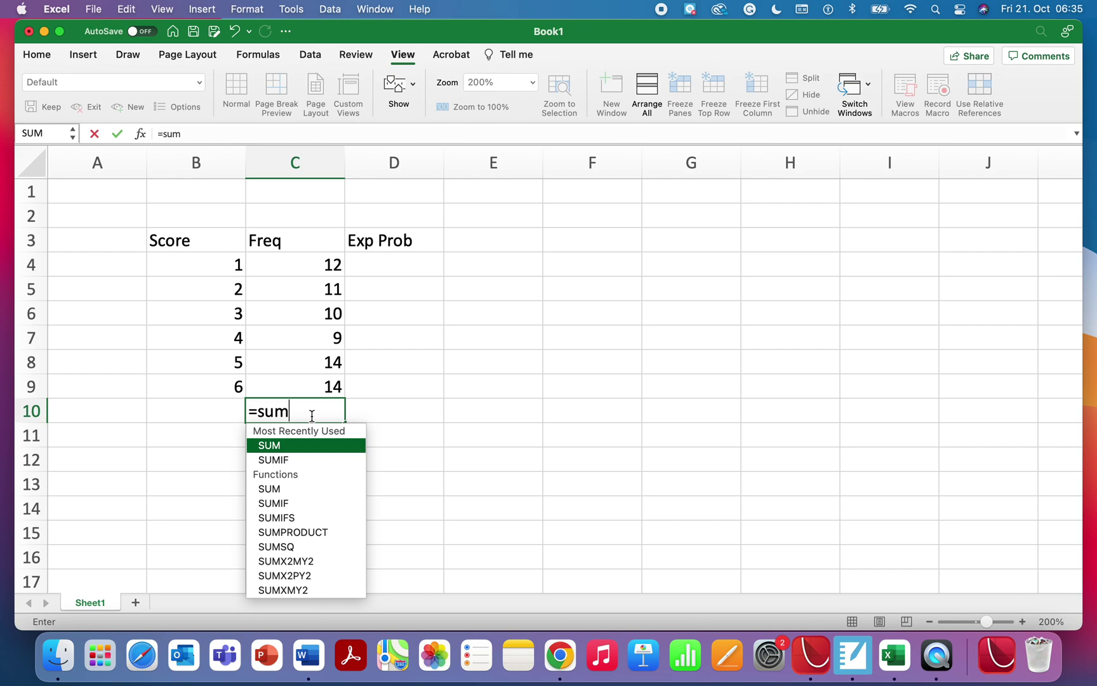
drag(285, 413, 273, 412)
double_click(273, 446)
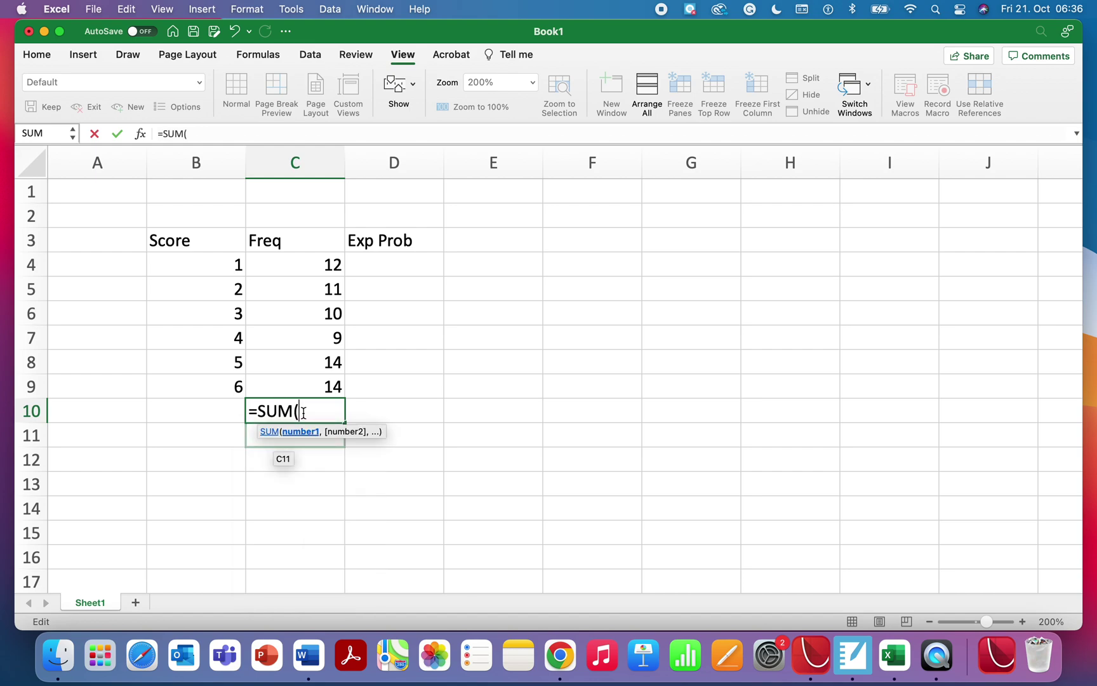
drag(321, 265, 316, 387)
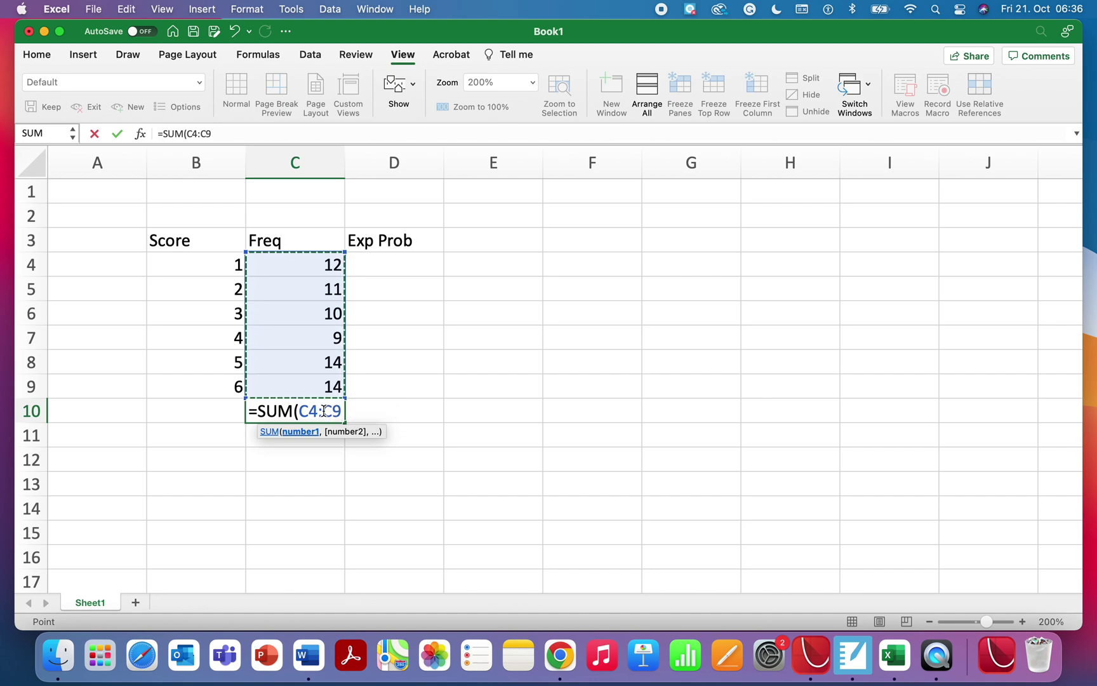
click(218, 134)
text())
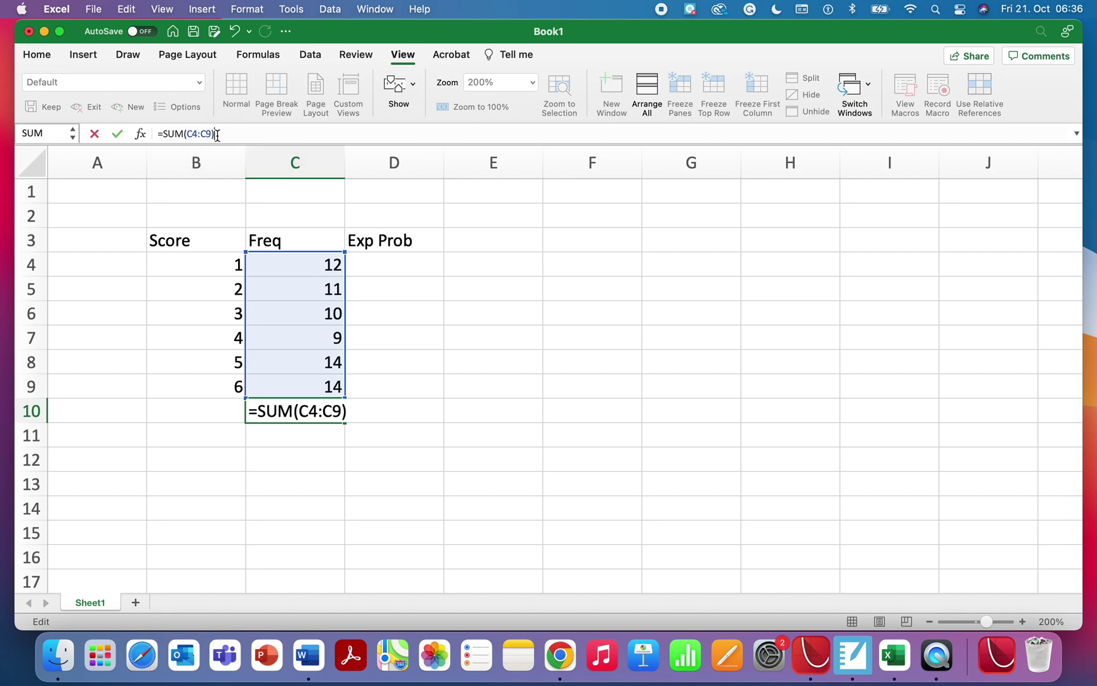
key(Return)
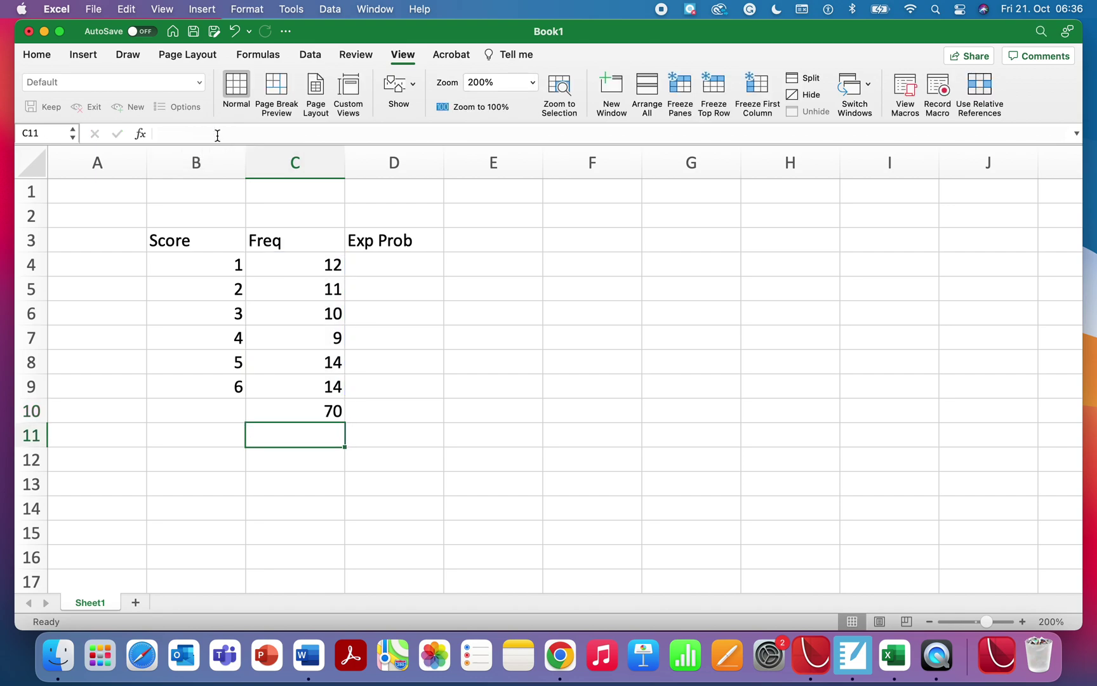
- Calculate the experimental probability for score 1 in cell D4 with the formula =C4/C10
click(314, 410)
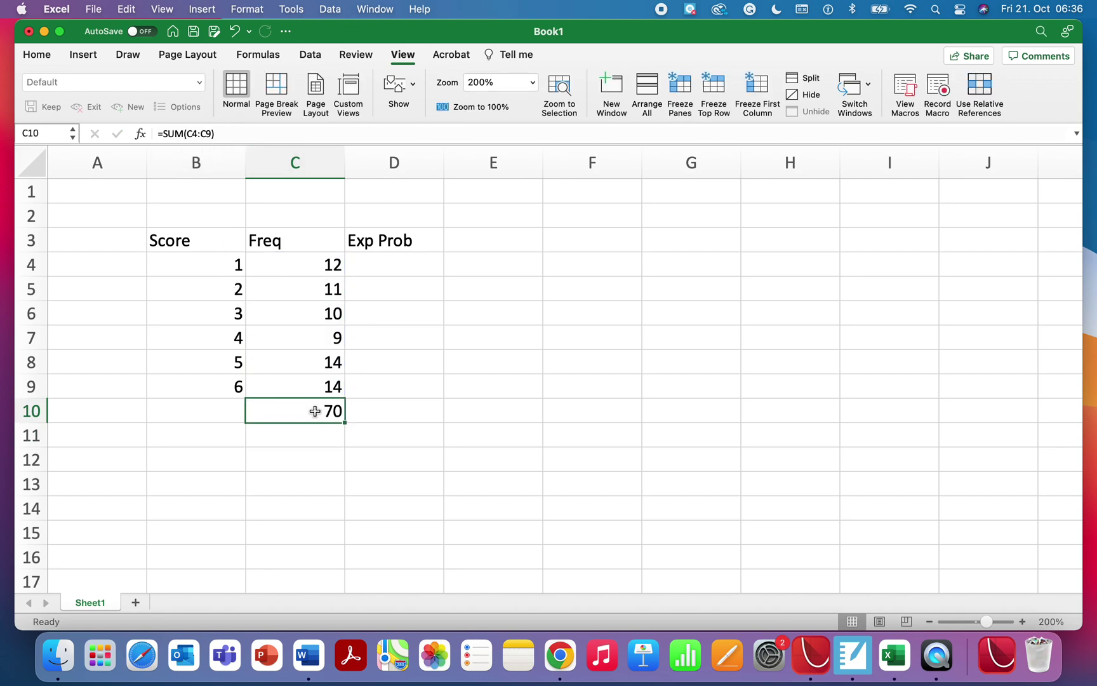
click(385, 266)
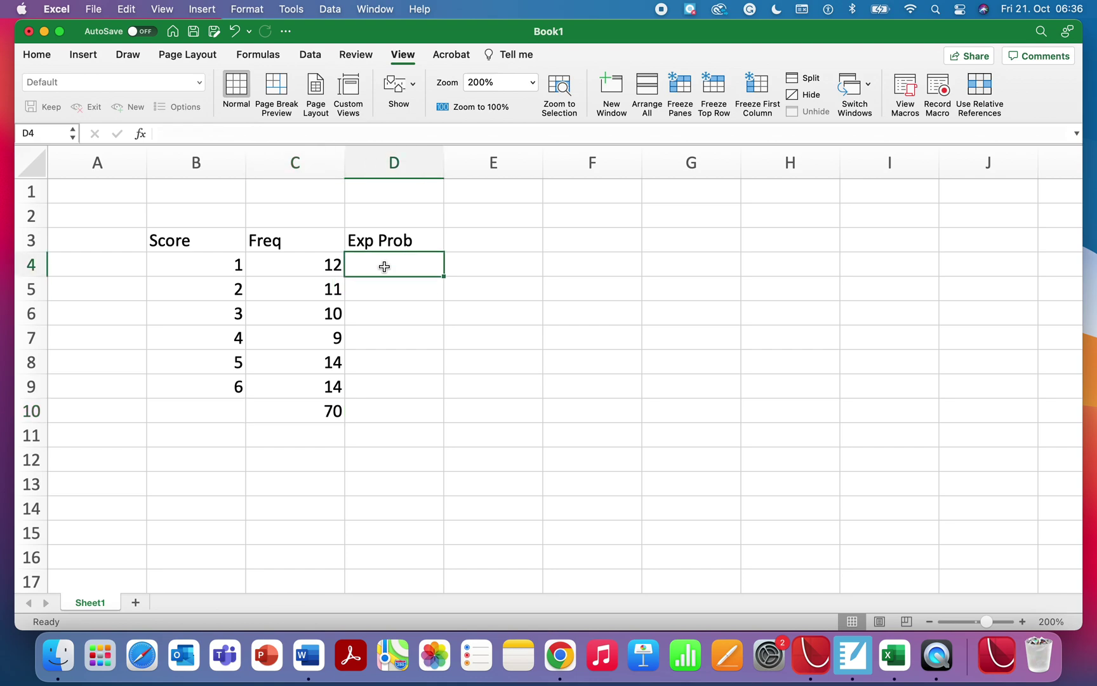
text(=)
click(318, 267)
text(/)
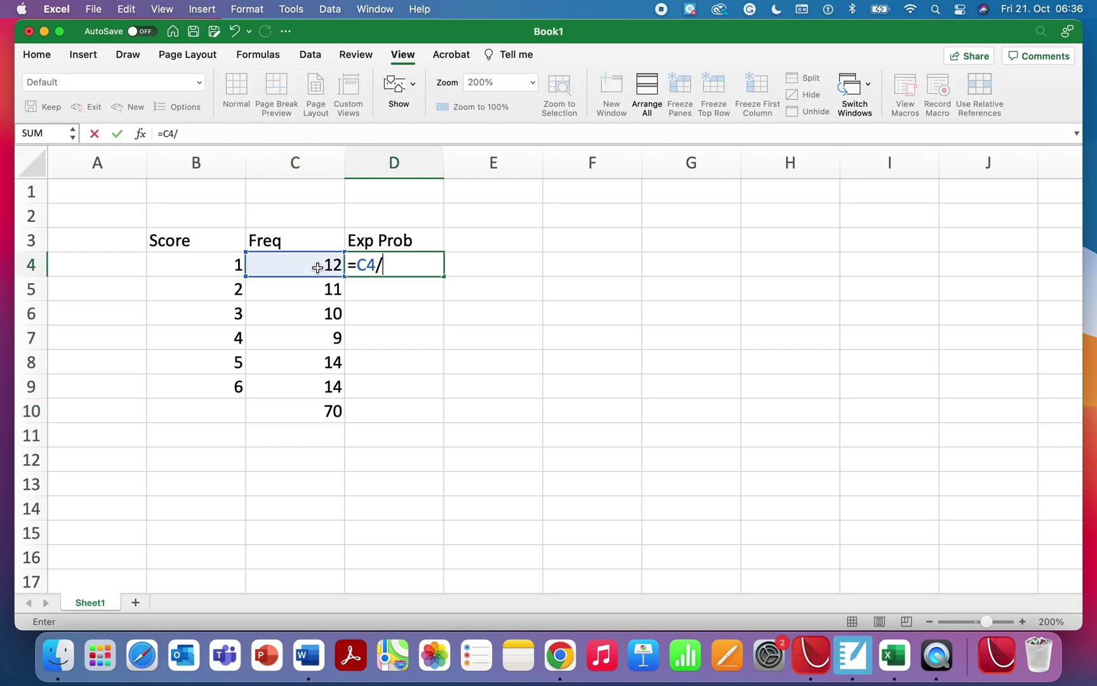
click(320, 412)
key(Return)
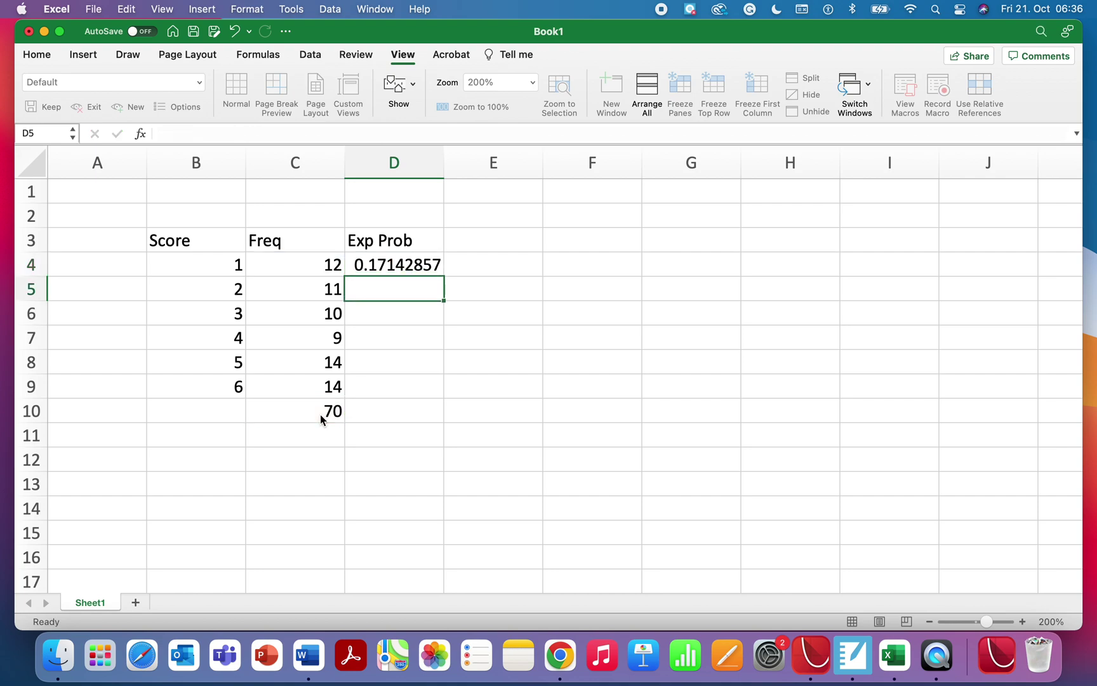
- Try filling the D4 formula down through D9, and clear the copied formulas from D5:D9
click(409, 265)
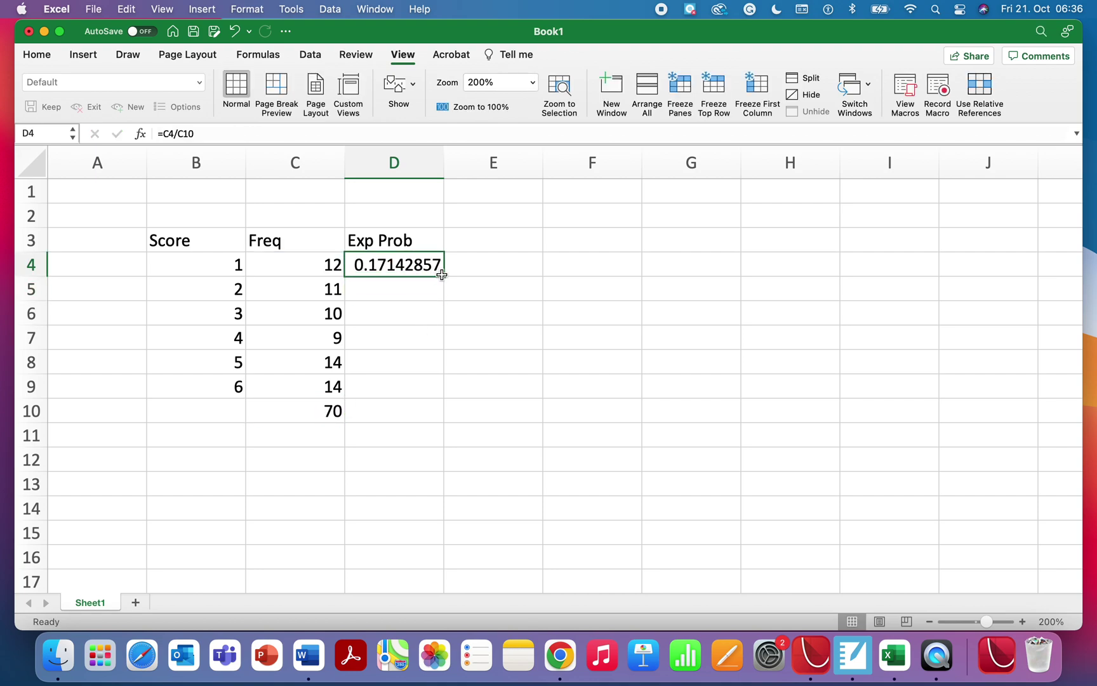
drag(443, 276, 434, 393)
click(419, 289)
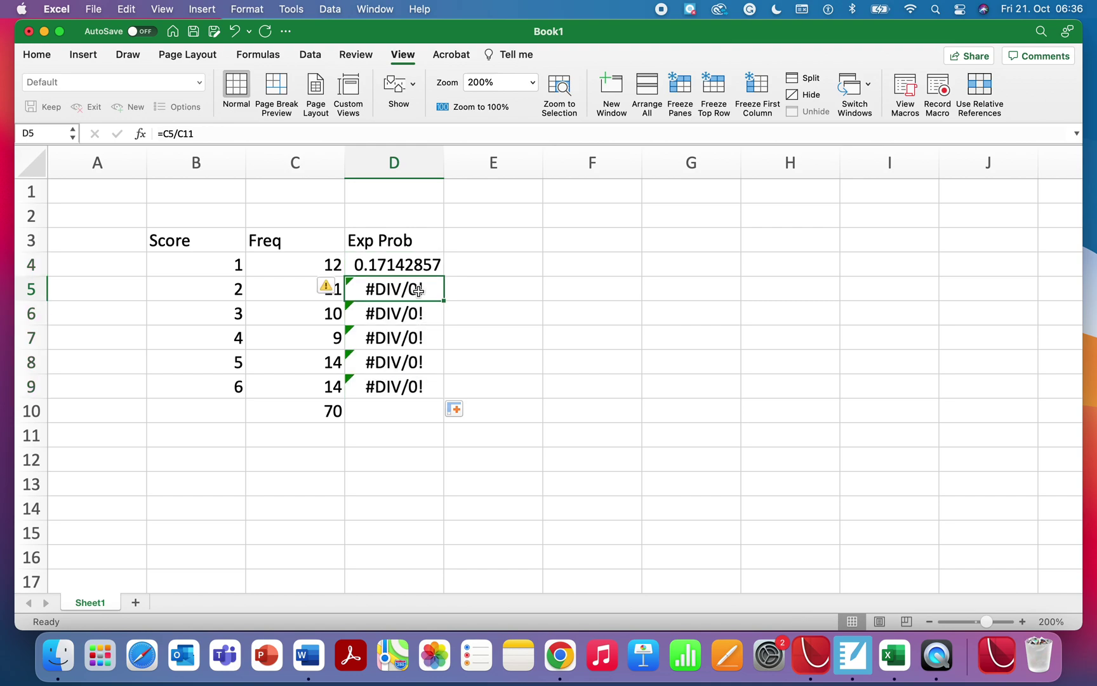
click(374, 132)
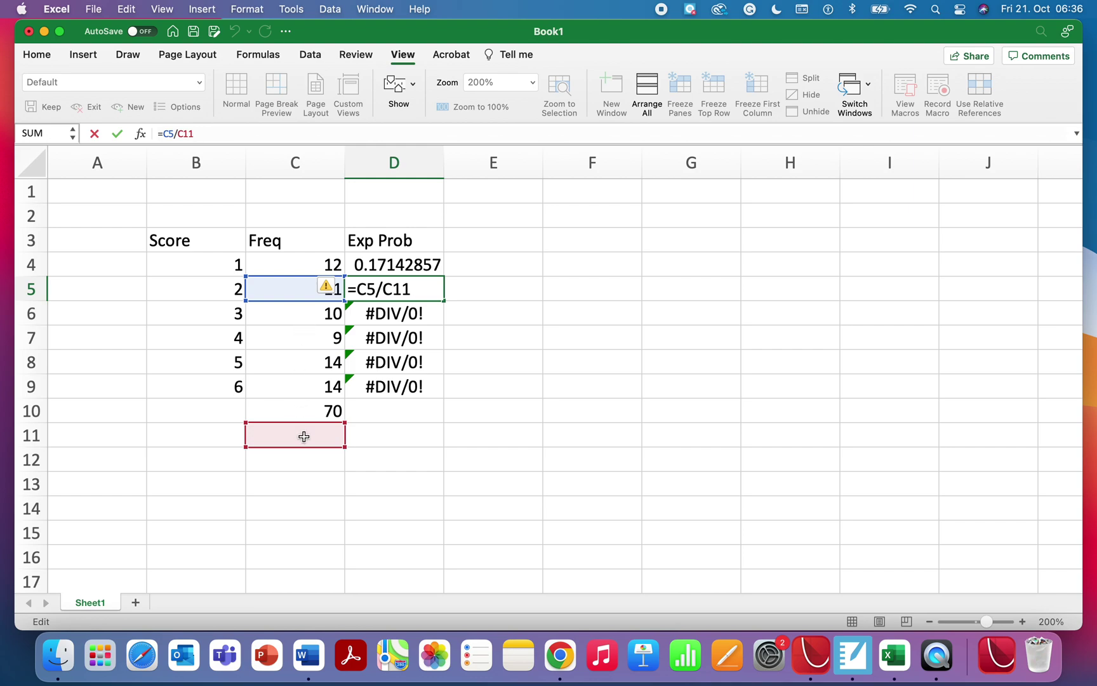
key(Return)
drag(414, 294, 413, 389)
key(Delete)
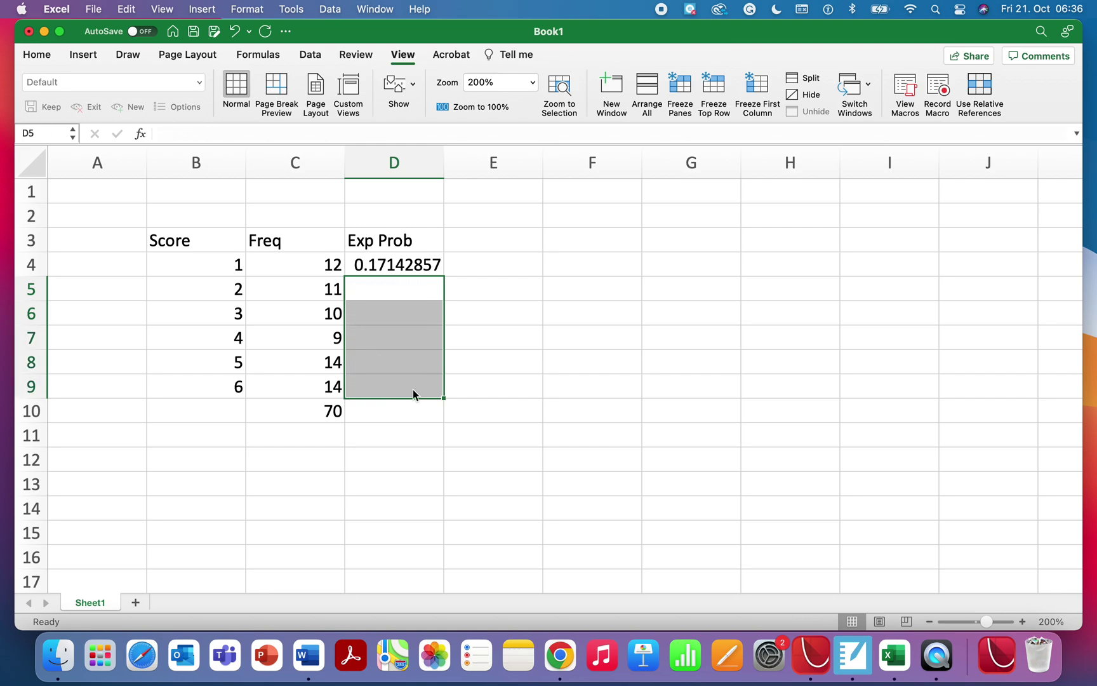
- Define the name diet for the frequency total in cell C10
click(334, 417)
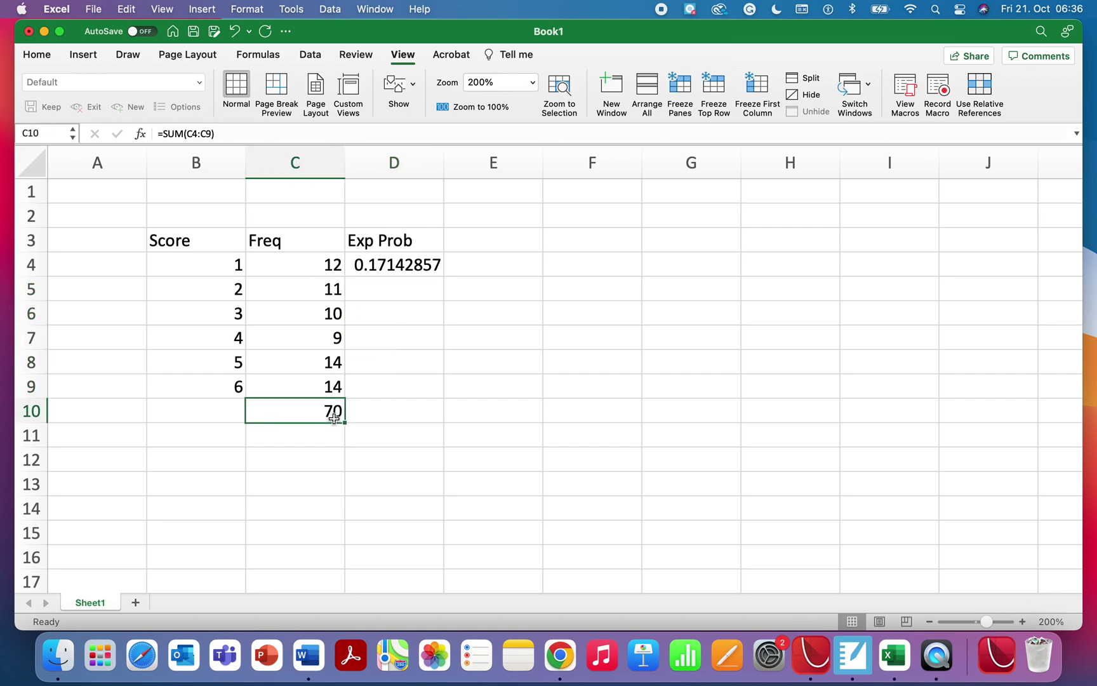
click(263, 54)
click(629, 389)
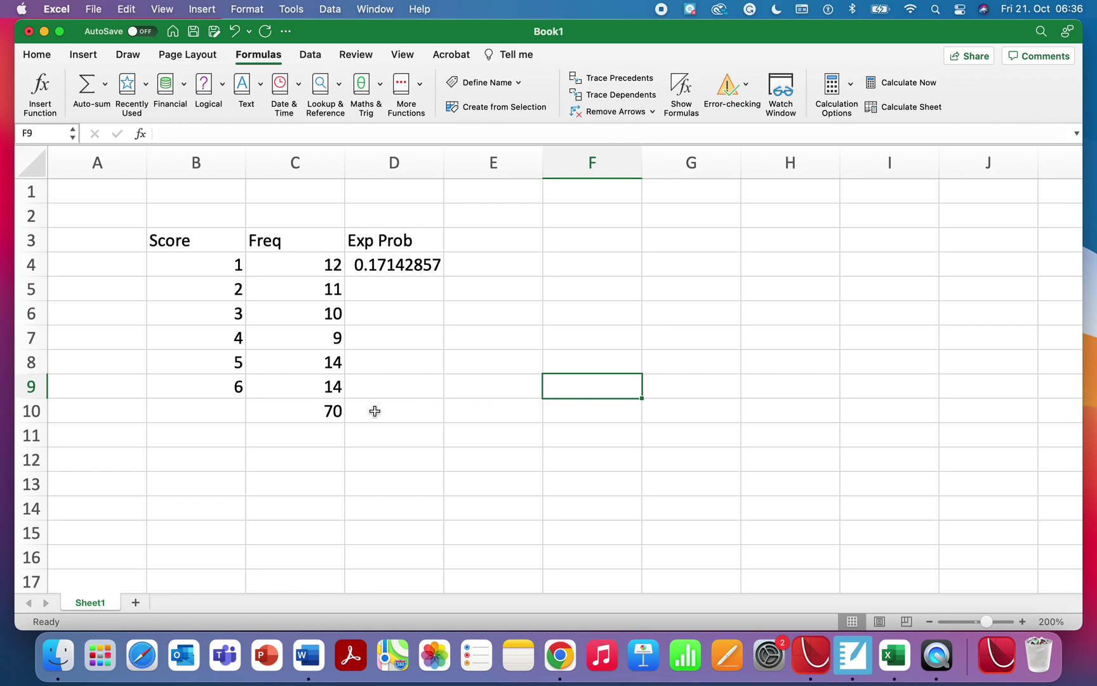
click(330, 411)
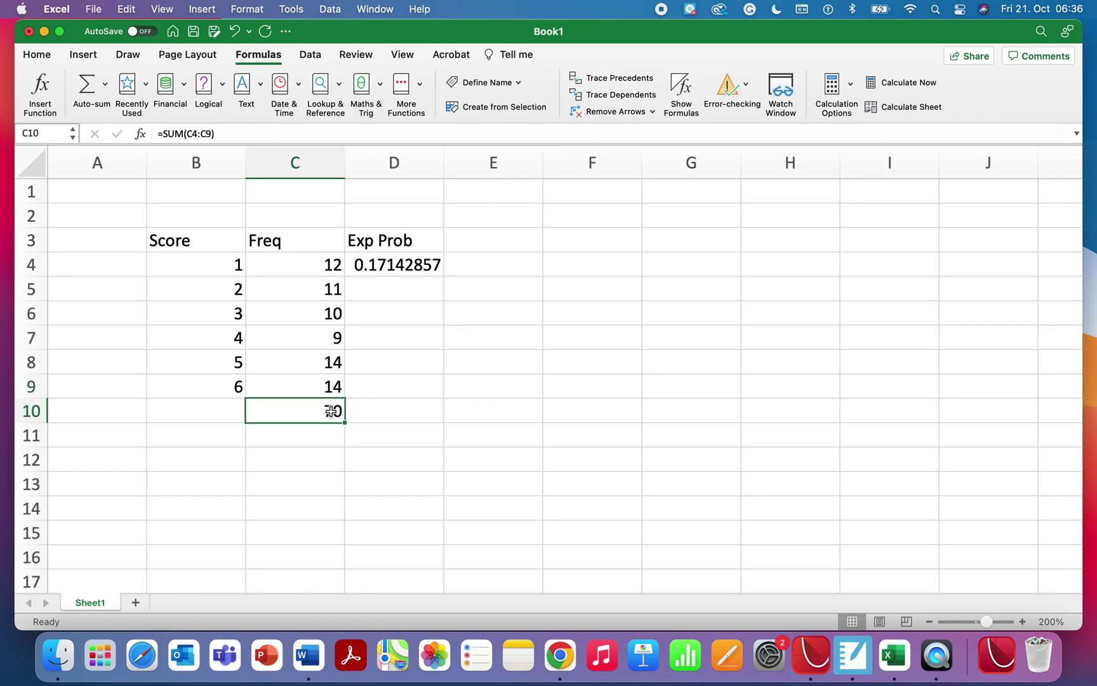
click(517, 83)
click(520, 102)
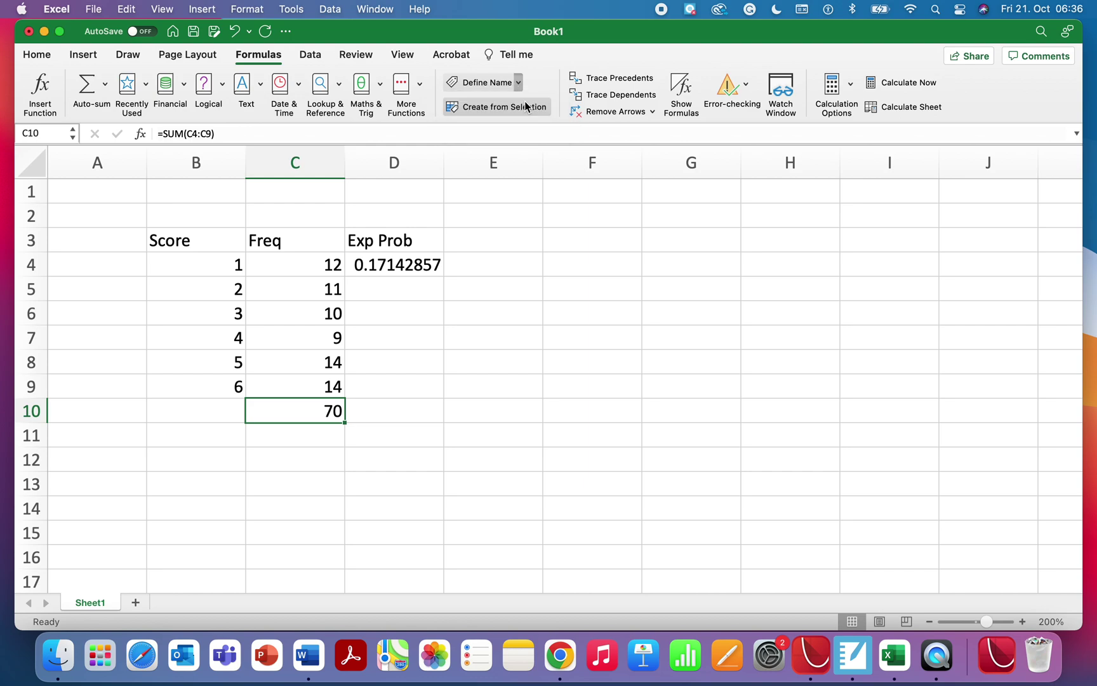
click(522, 203)
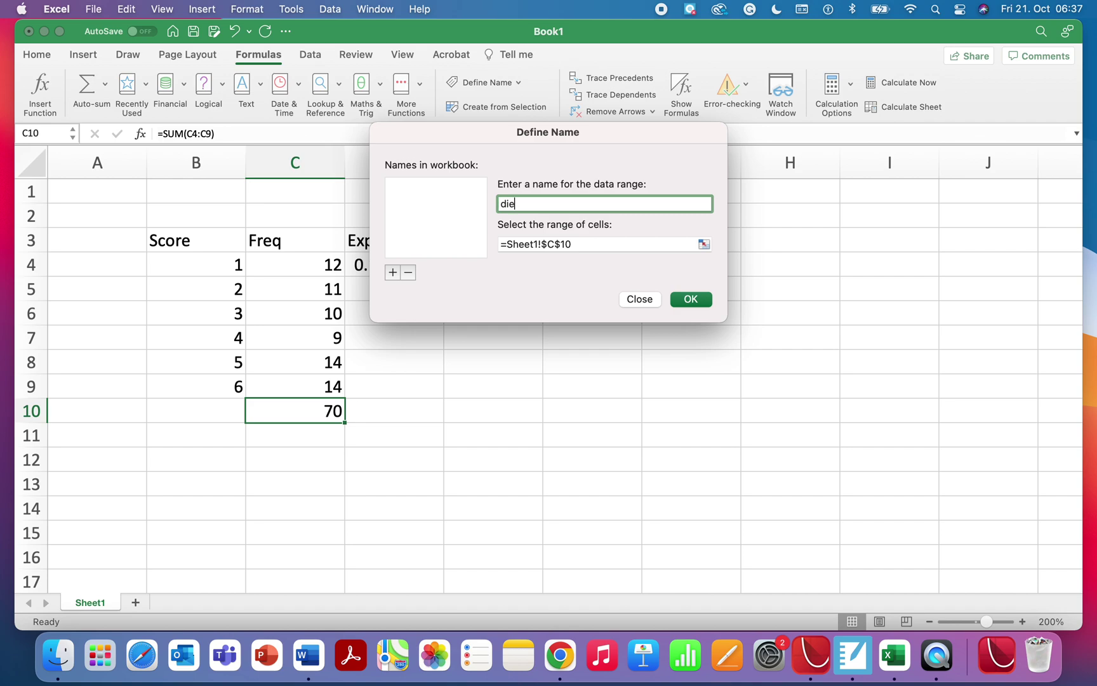
click(690, 298)
- Replace the formula in cell D4 with =C4/diet, using the named total as the divisor
click(424, 267)
text(=)
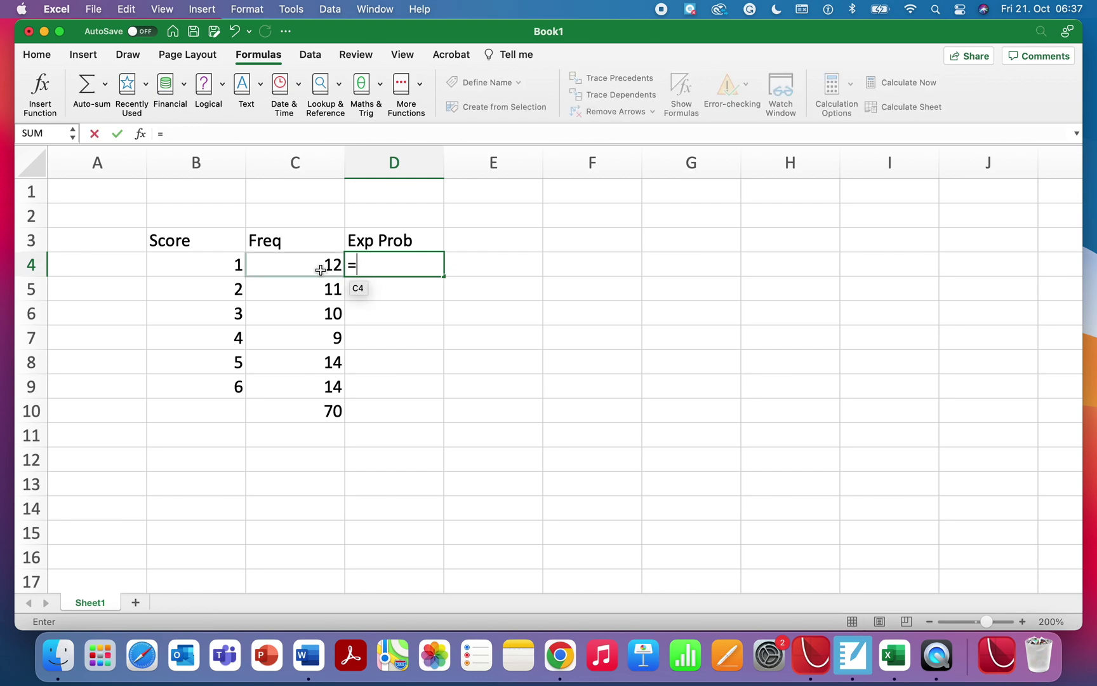
click(312, 268)
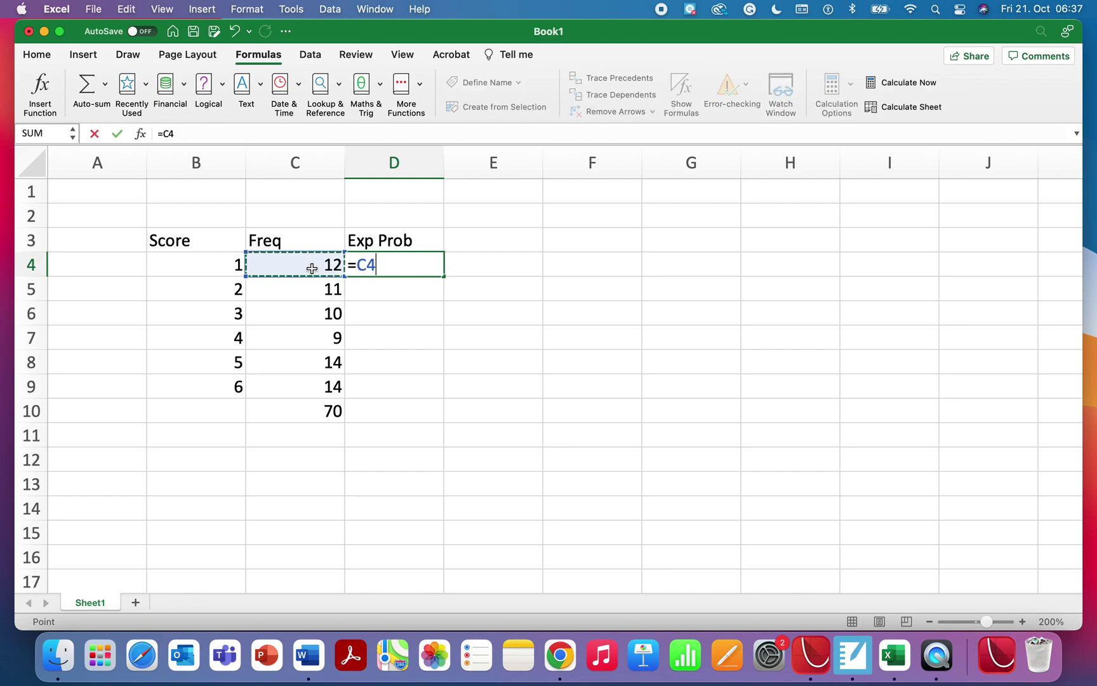
text(/di)
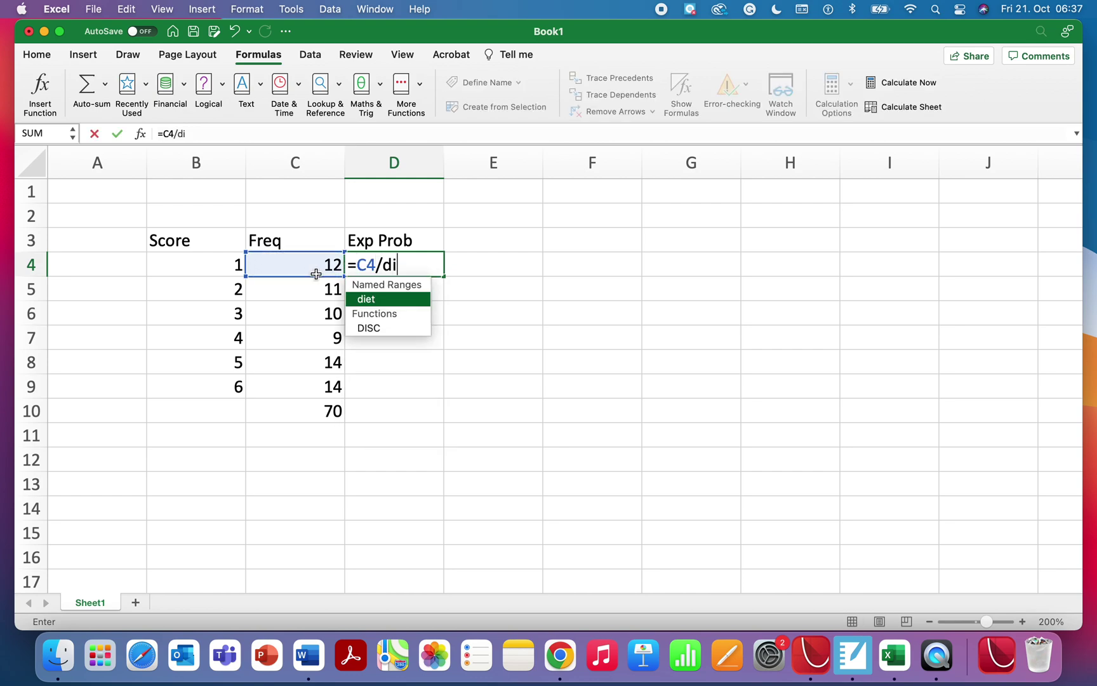
double_click(371, 301)
key(Return)
- Fill the D4 formula down through D9 and check the formulas in D9, D4 and D6
click(420, 268)
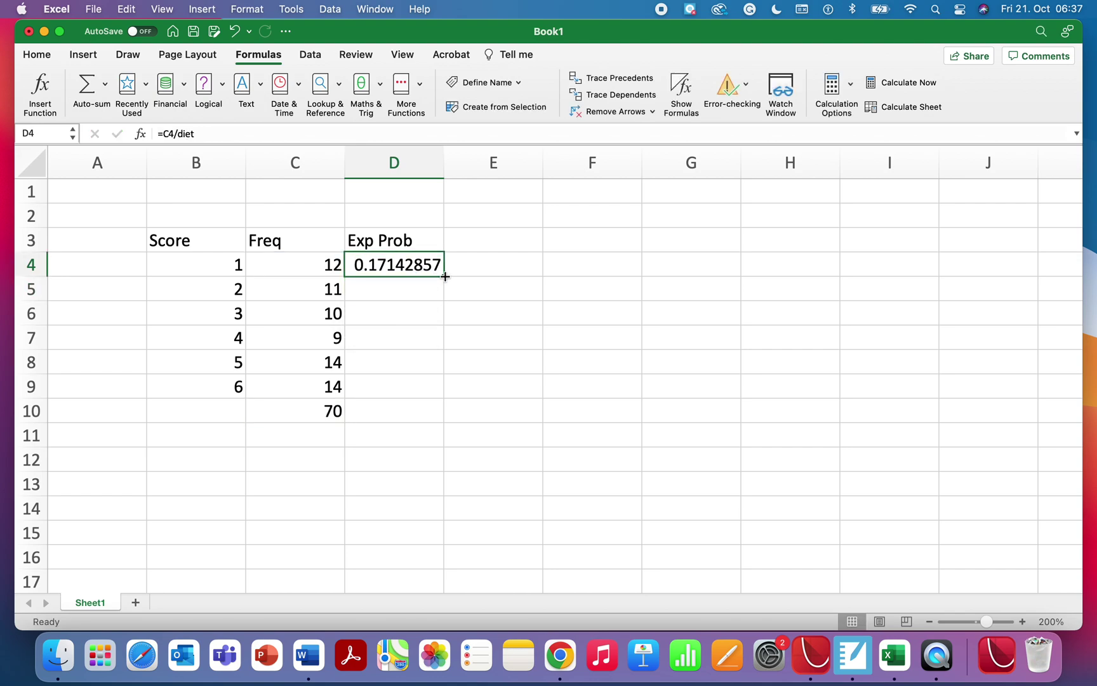
double_click(445, 277)
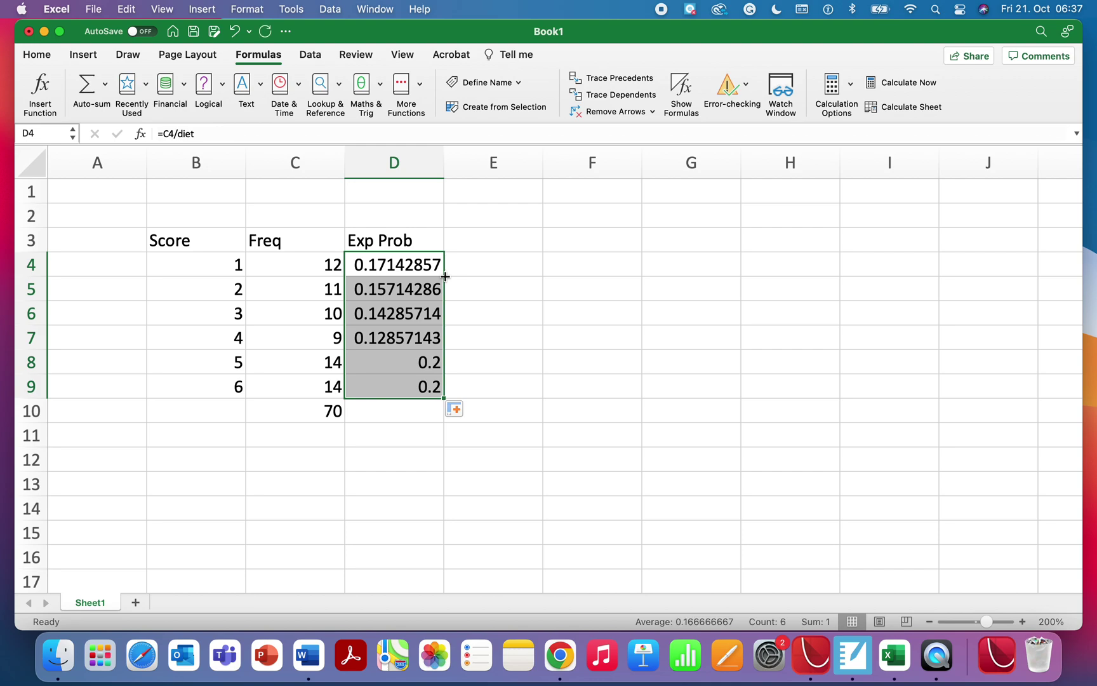
click(401, 384)
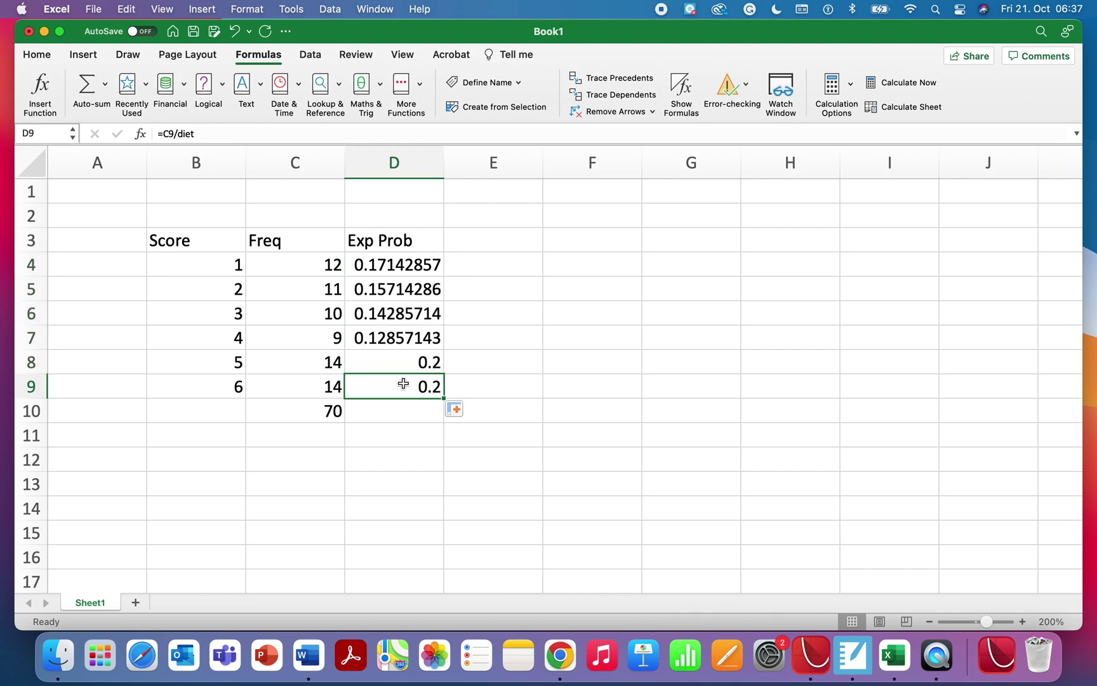
click(375, 134)
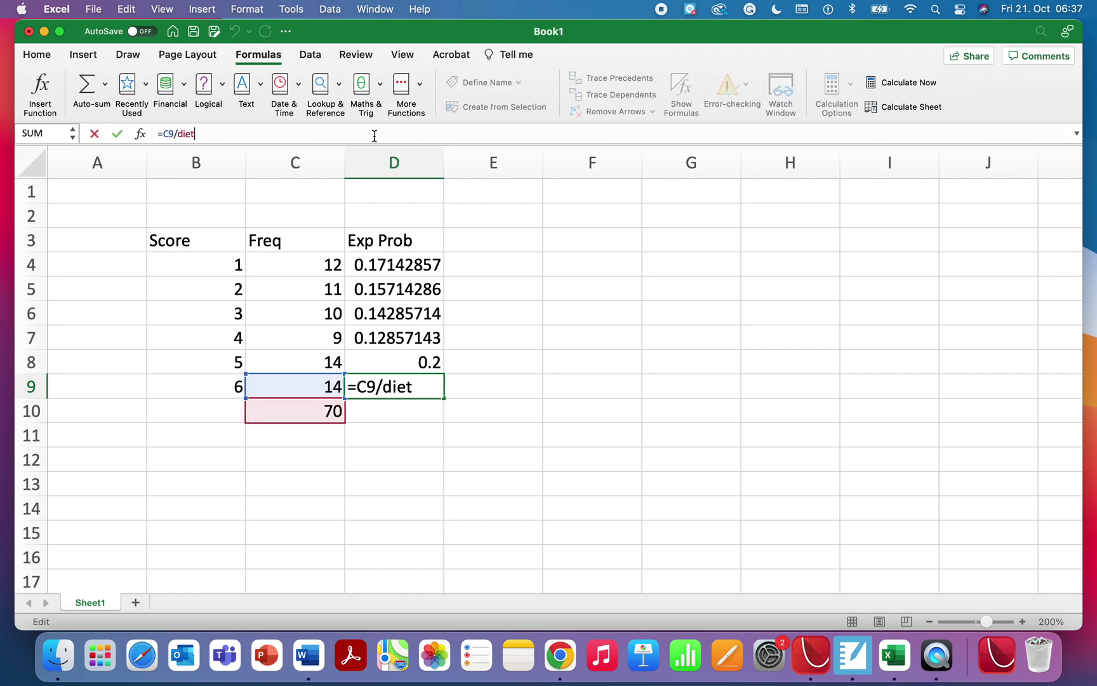
click(443, 265)
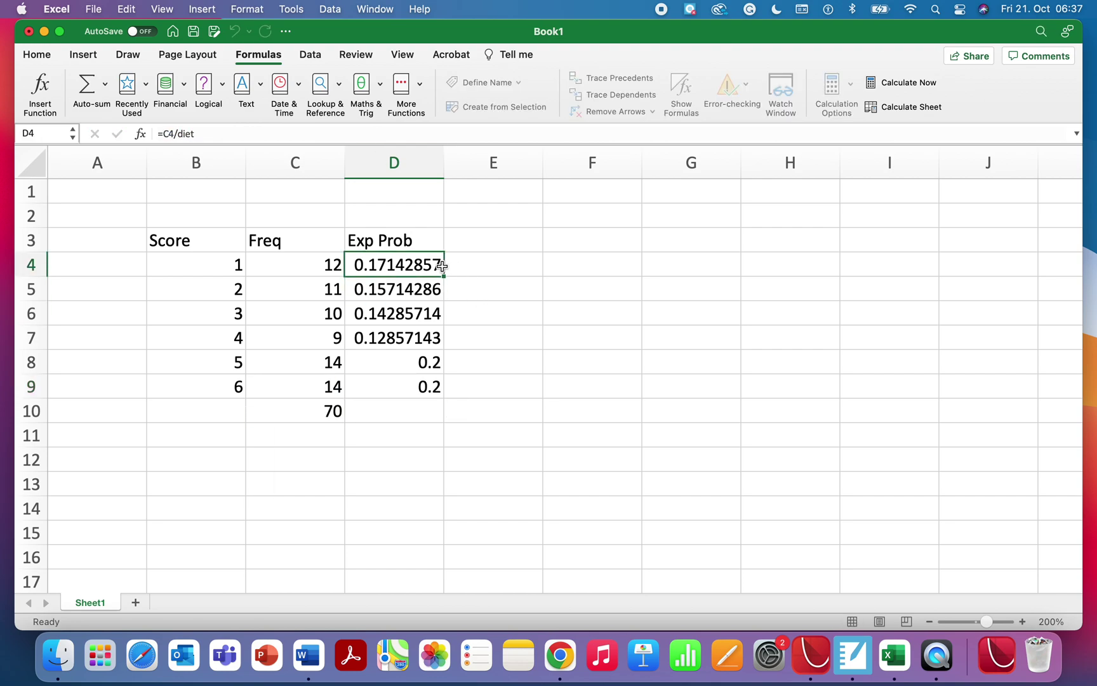
click(339, 133)
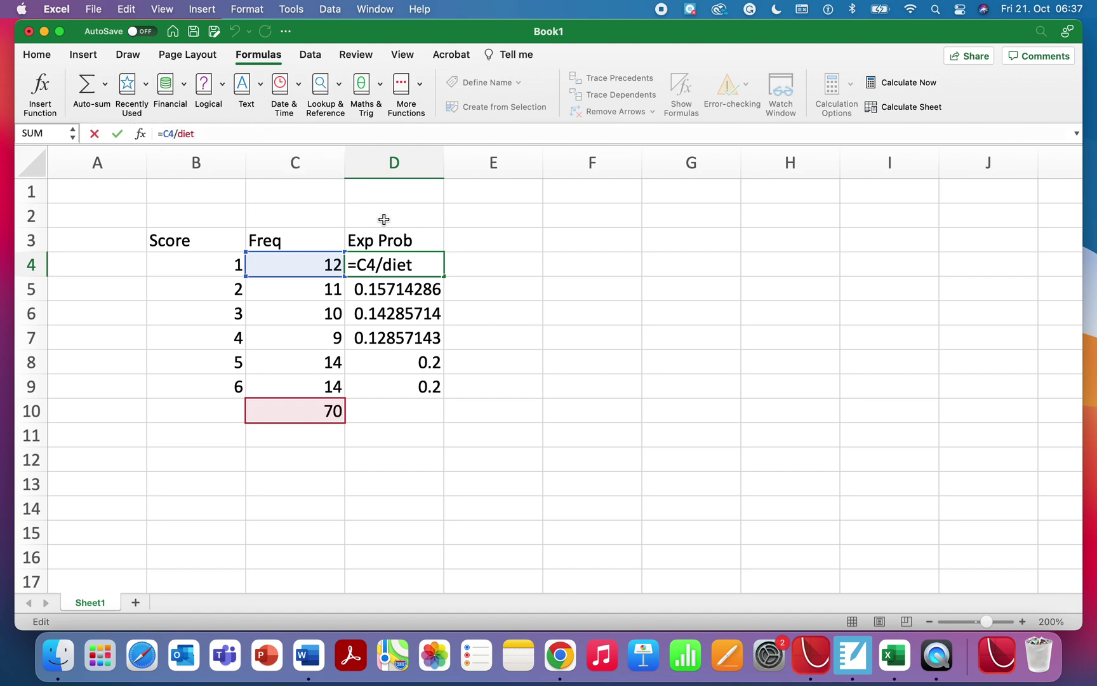
click(407, 314)
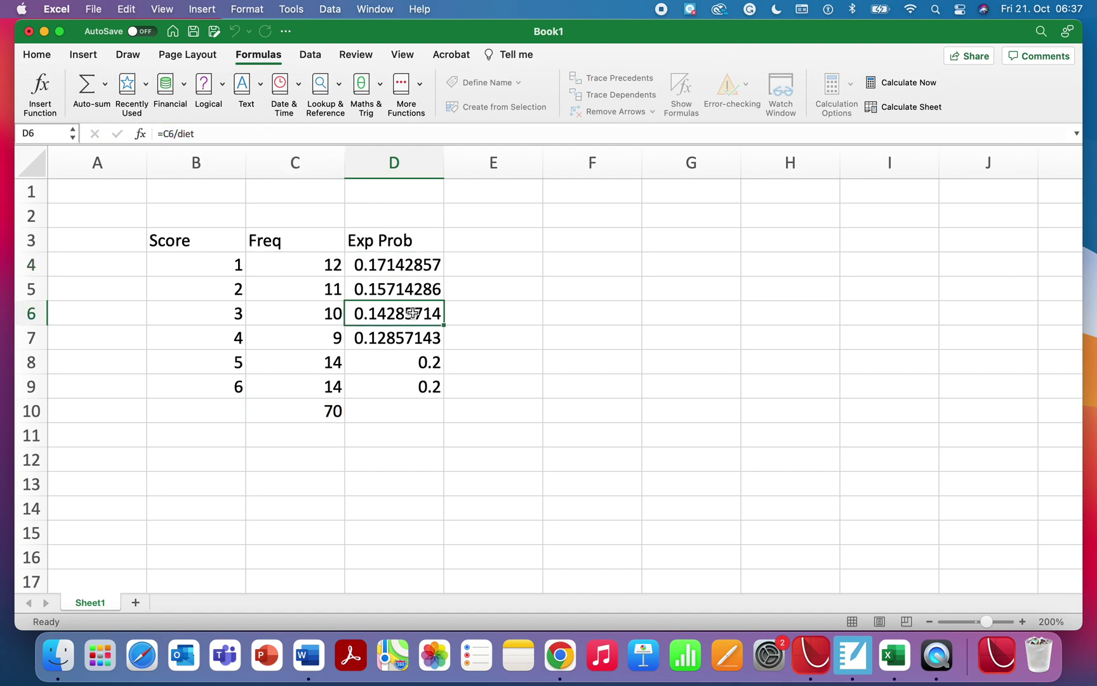
click(245, 134)
click(521, 333)
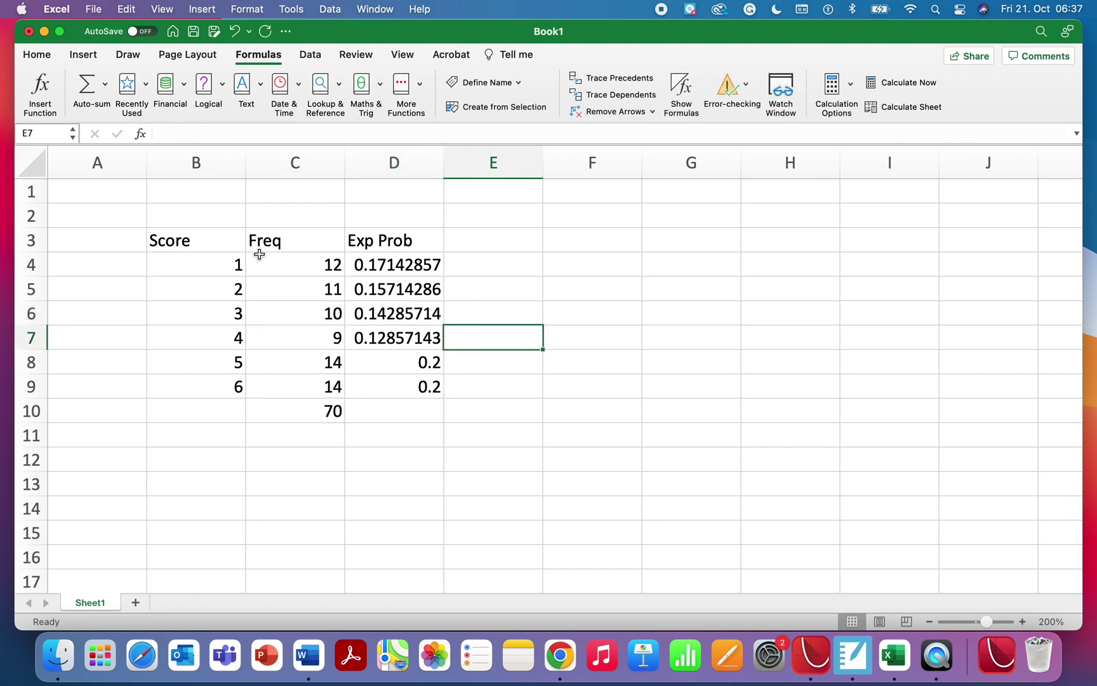
- Apply all borders to the table in B3:D9 and center its contents horizontally
mouse_move(220, 245)
mouse_down()
mouse_move(394, 262)
mouse_move(419, 406)
mouse_move(410, 391)
mouse_up()
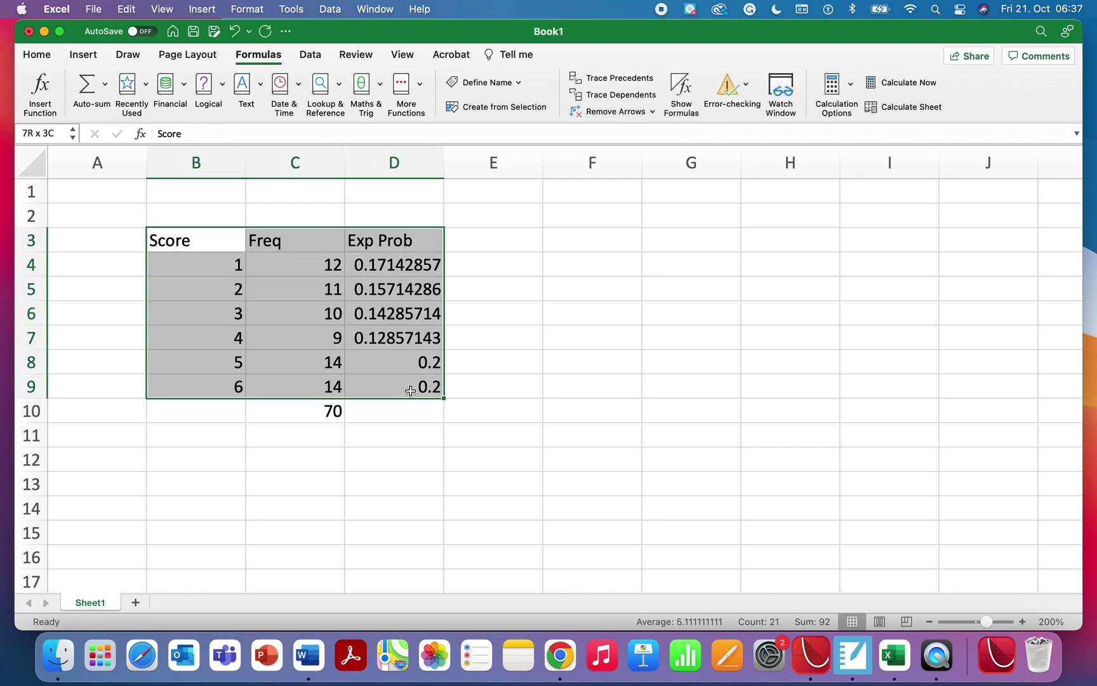
click(43, 57)
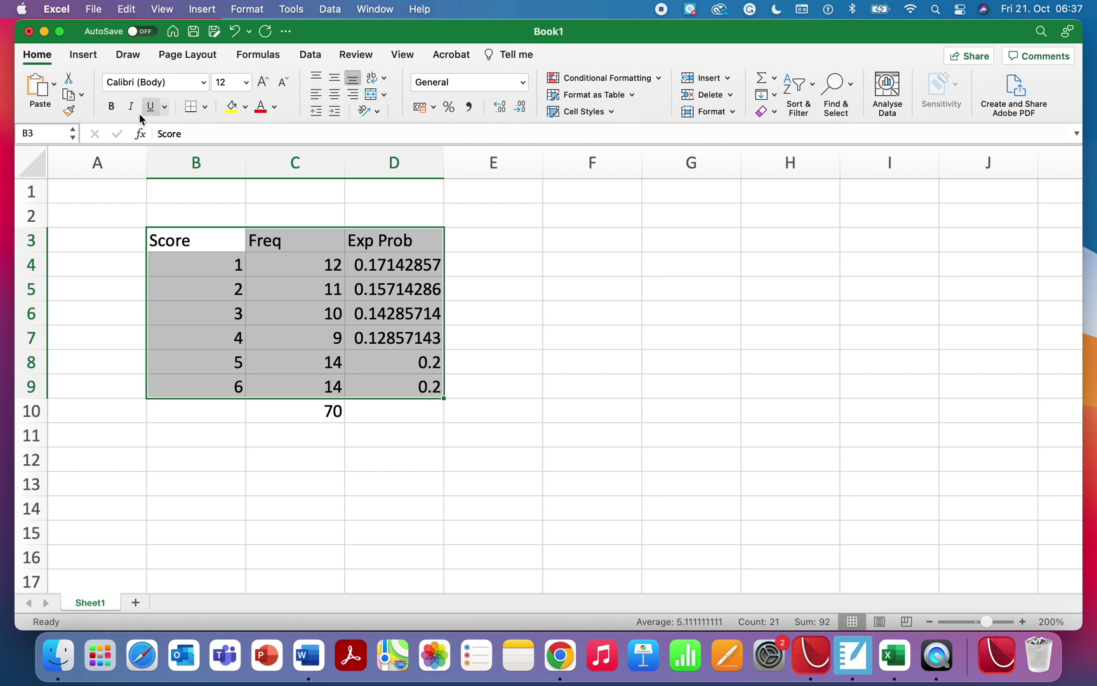
click(205, 108)
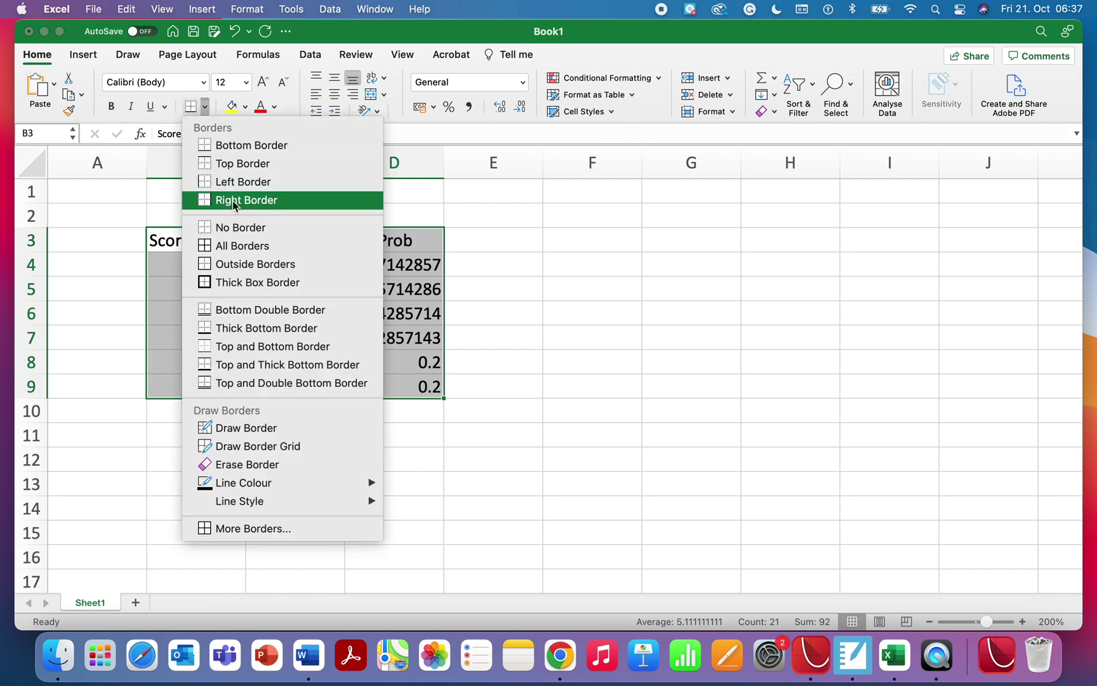
click(243, 246)
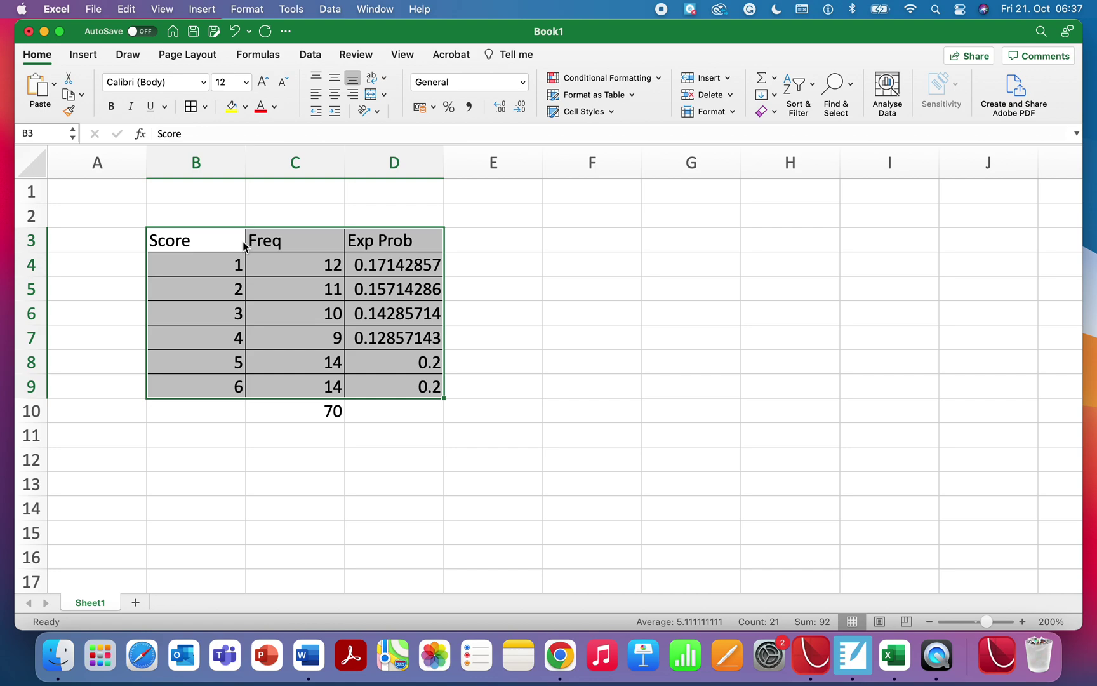
click(335, 95)
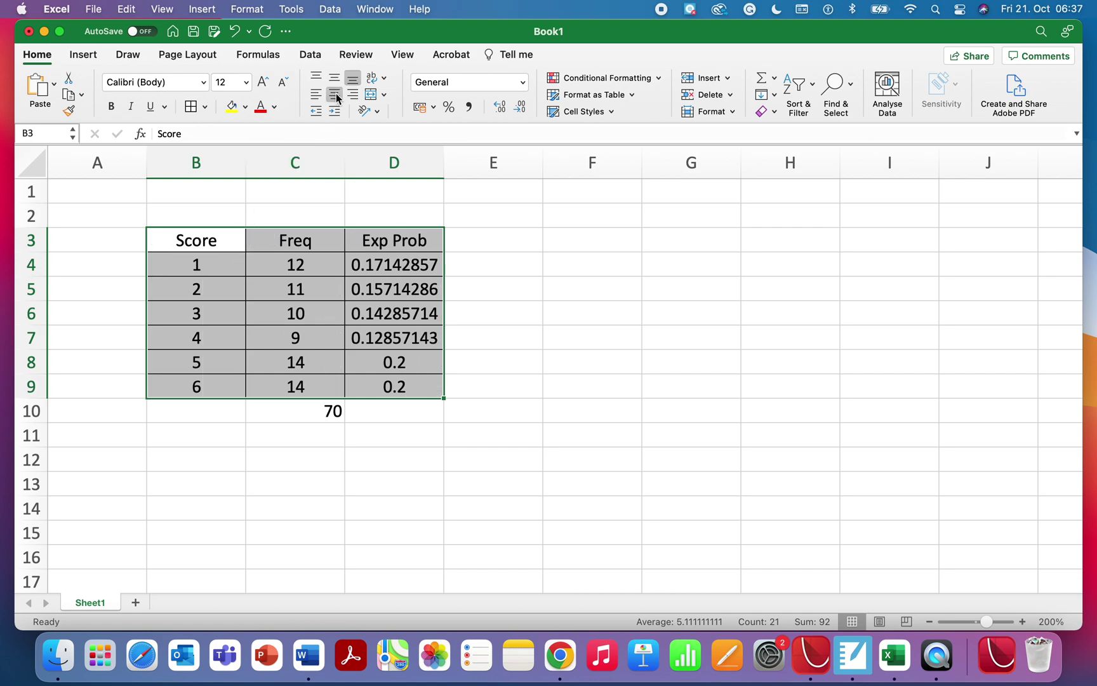
- Bold the headers in B3:D3, and format the frequency total in C10 as bold and centered with a border
drag(232, 240, 384, 246)
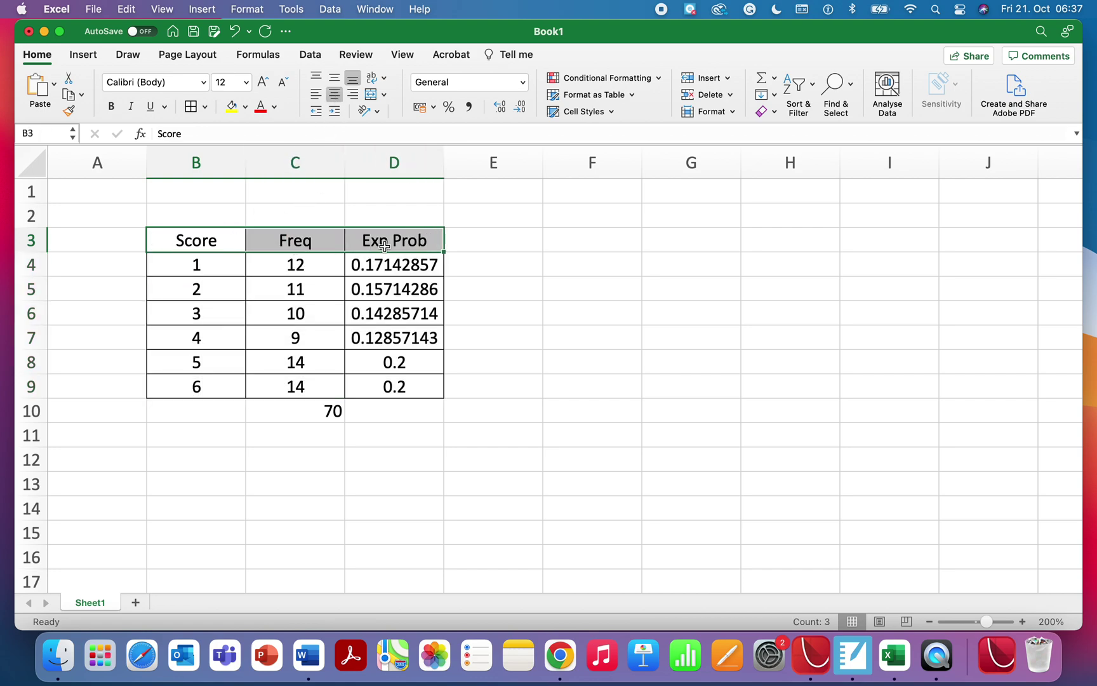
click(111, 106)
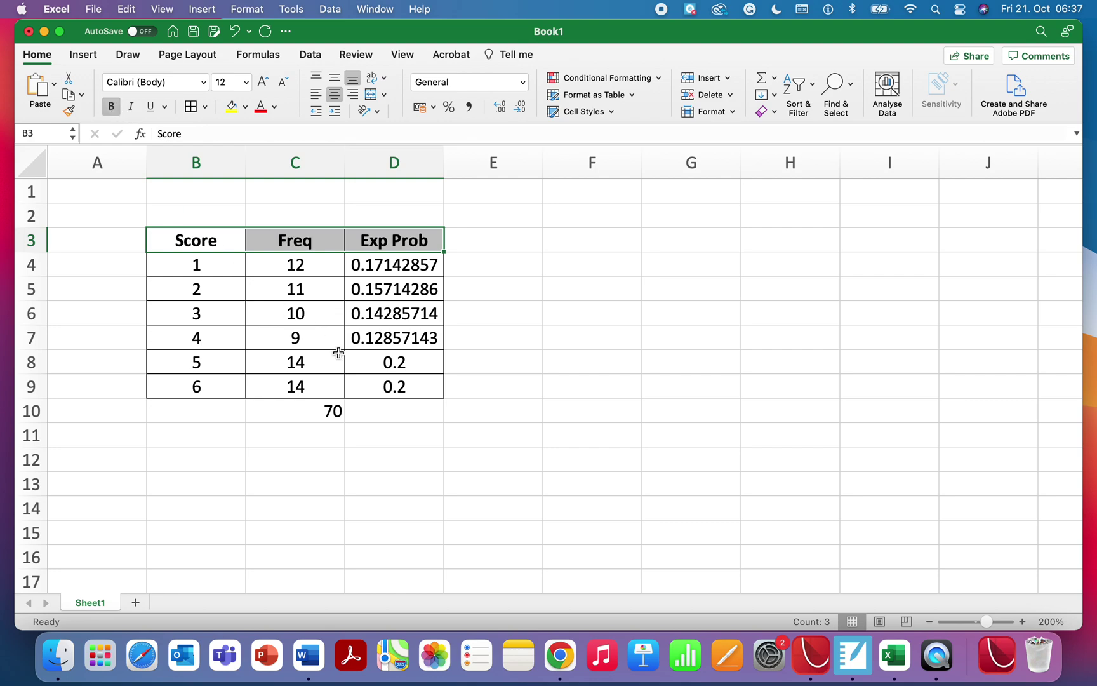
click(323, 416)
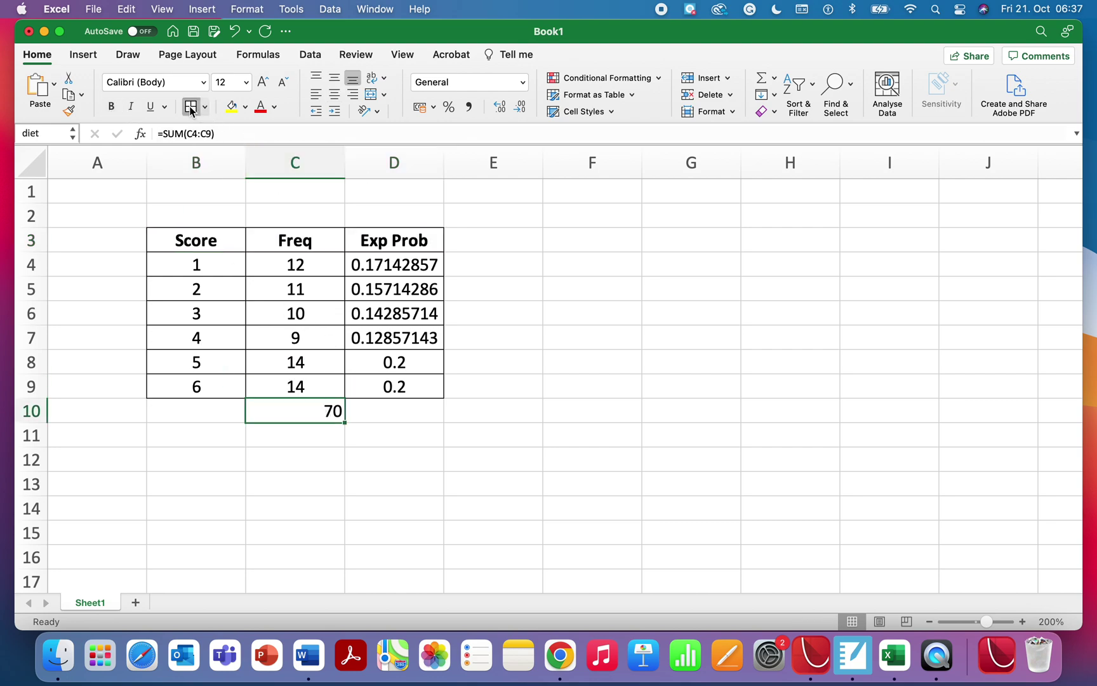
click(334, 95)
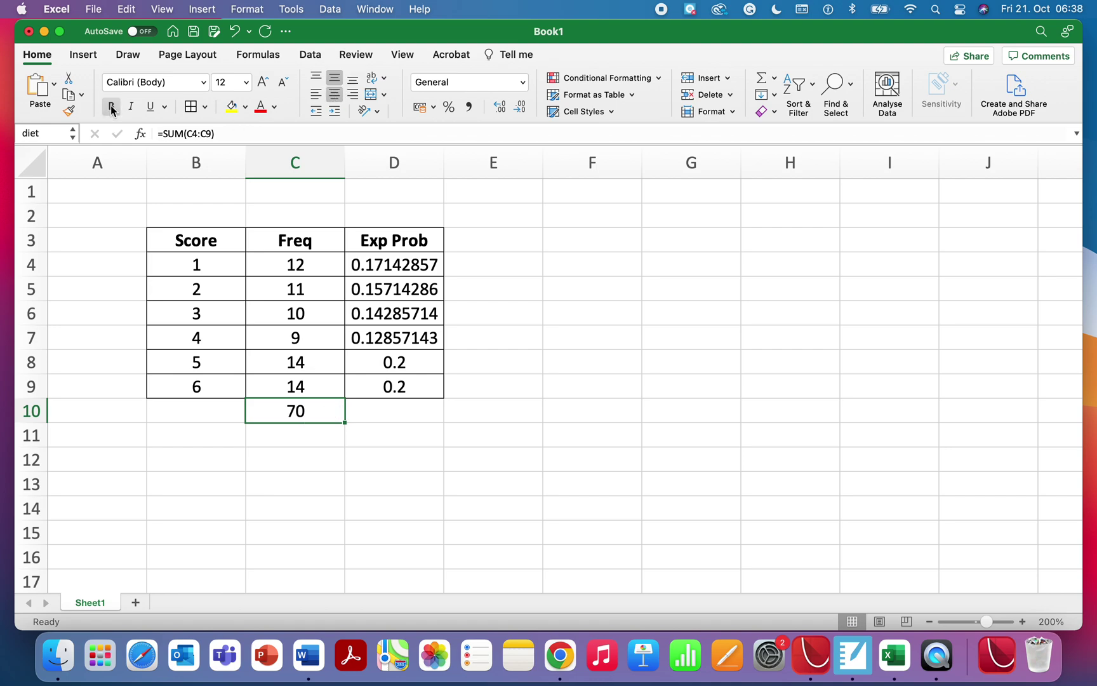
click(112, 109)
- Reduce the experimental probabilities in D4:D9 to two decimal places
click(407, 268)
click(492, 282)
drag(407, 265, 411, 385)
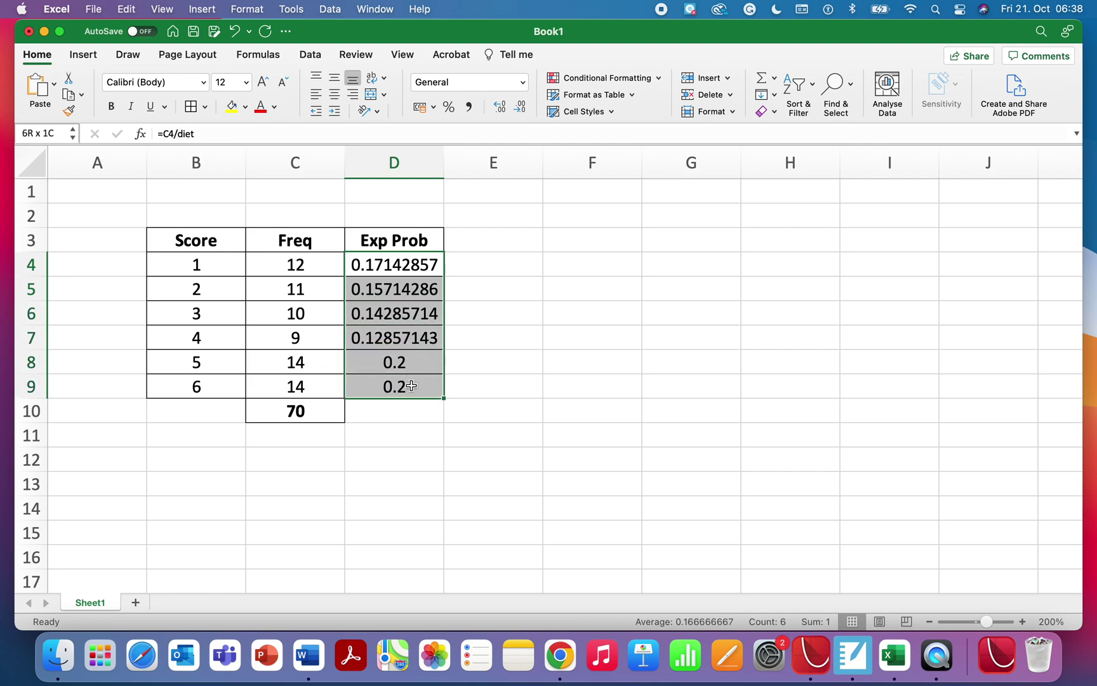
click(521, 108)
click(521, 108)
click(521, 107)
click(521, 108)
click(521, 108)
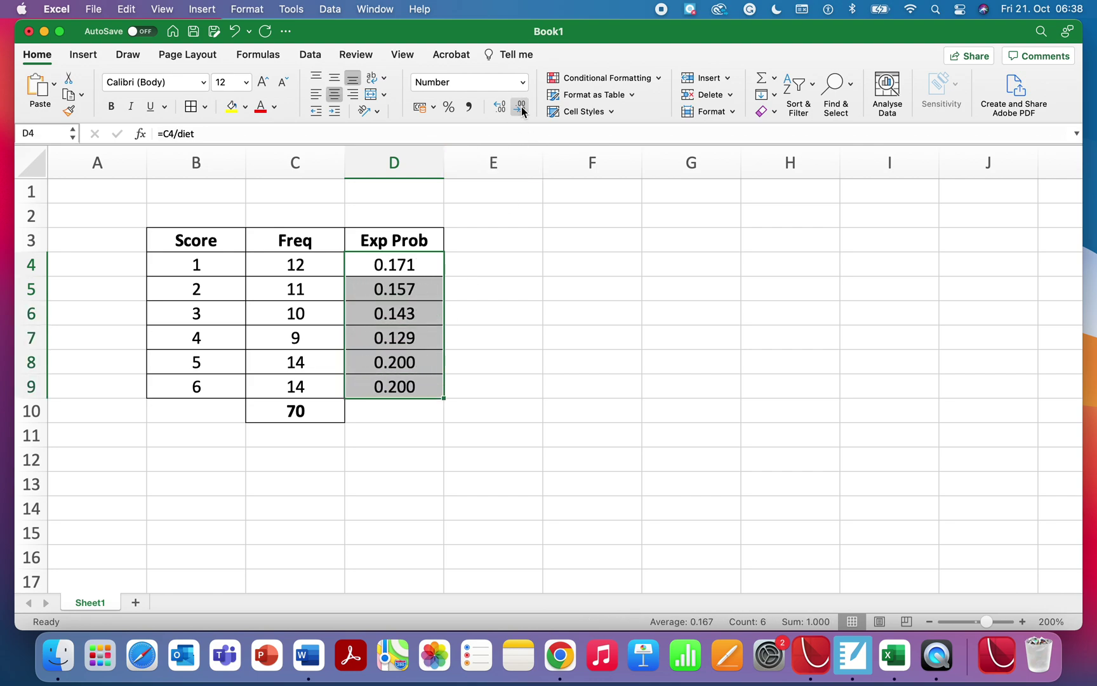
click(522, 112)
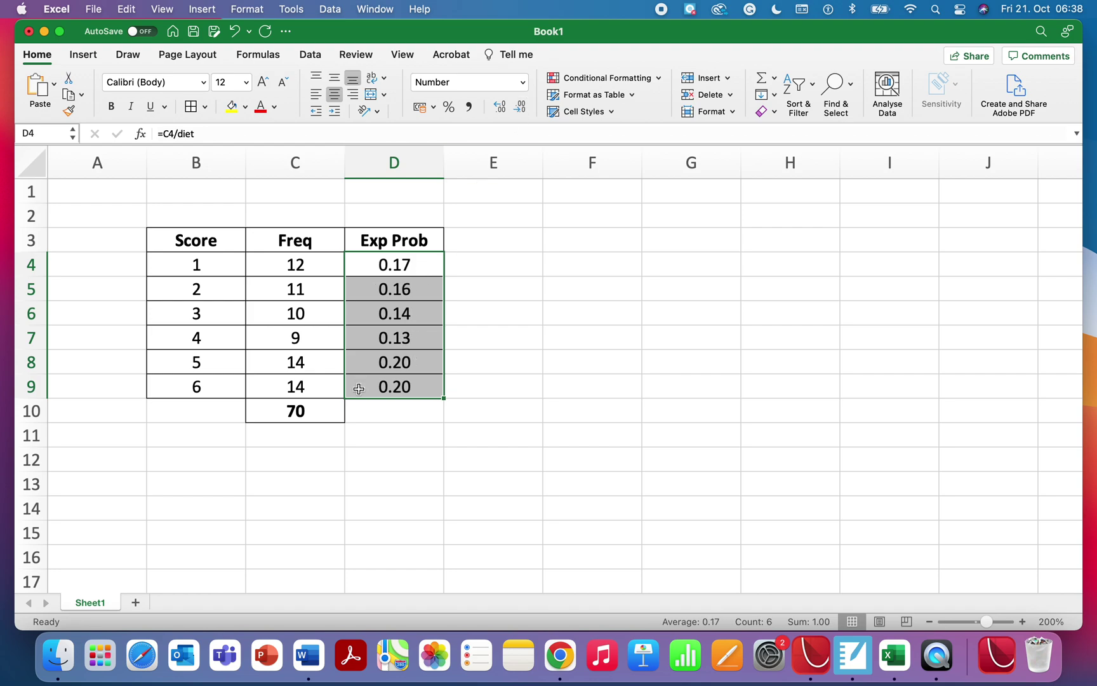
- Check which cells the SUM formula in C10 adds up, leaving the formula as it is
click(385, 418)
click(319, 415)
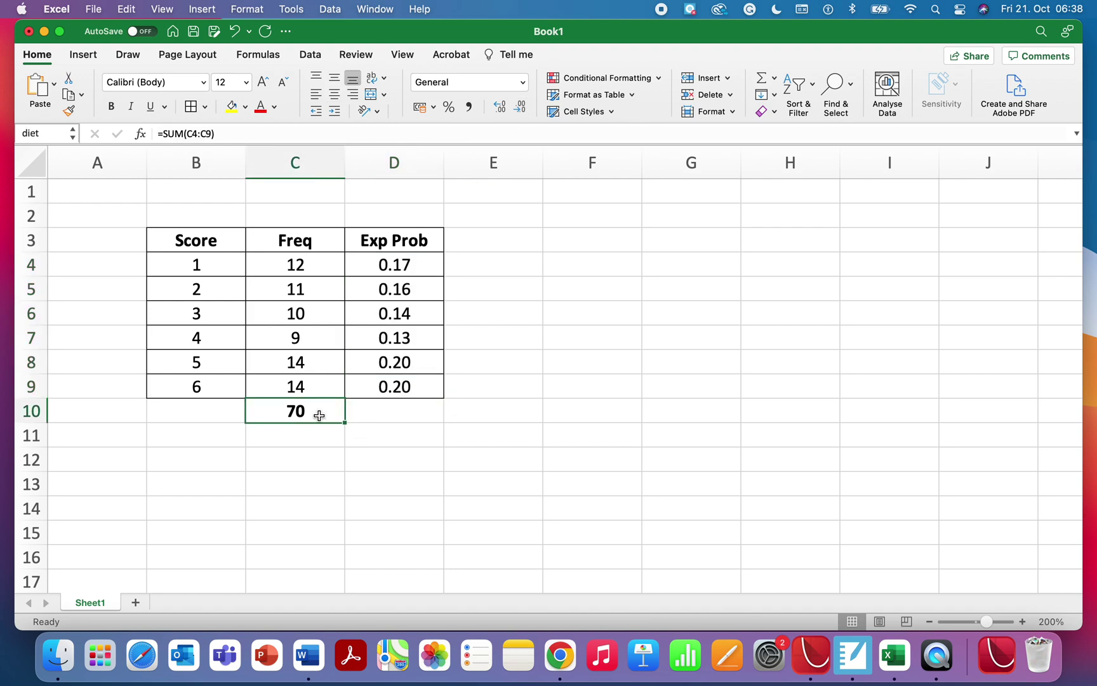
click(270, 134)
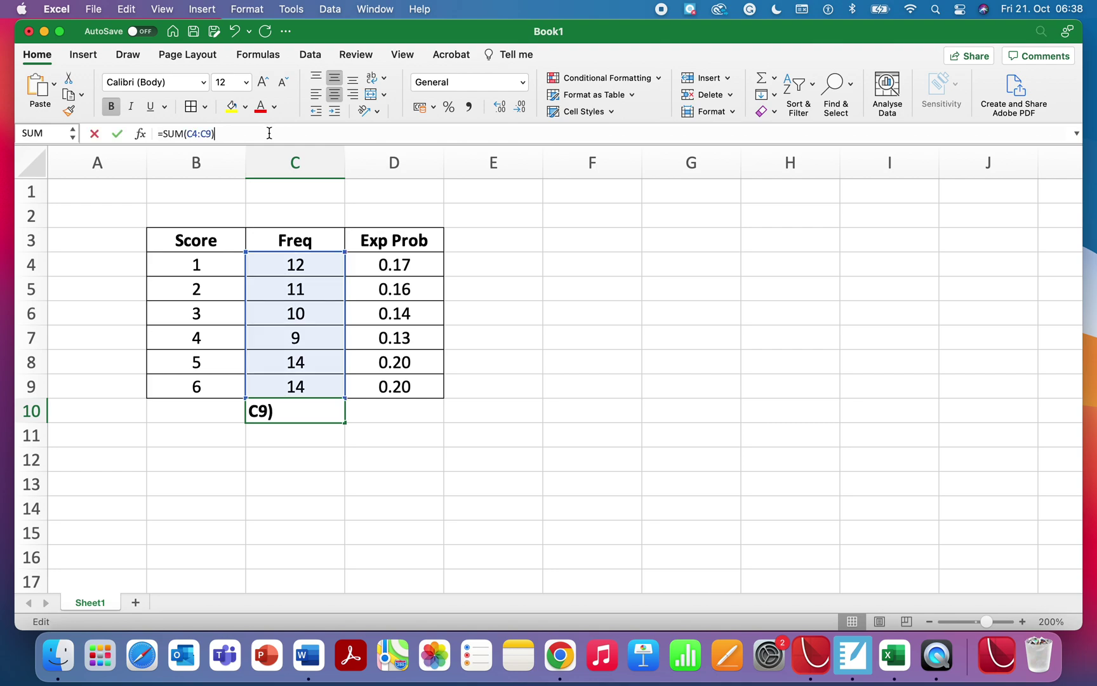
key(Return)
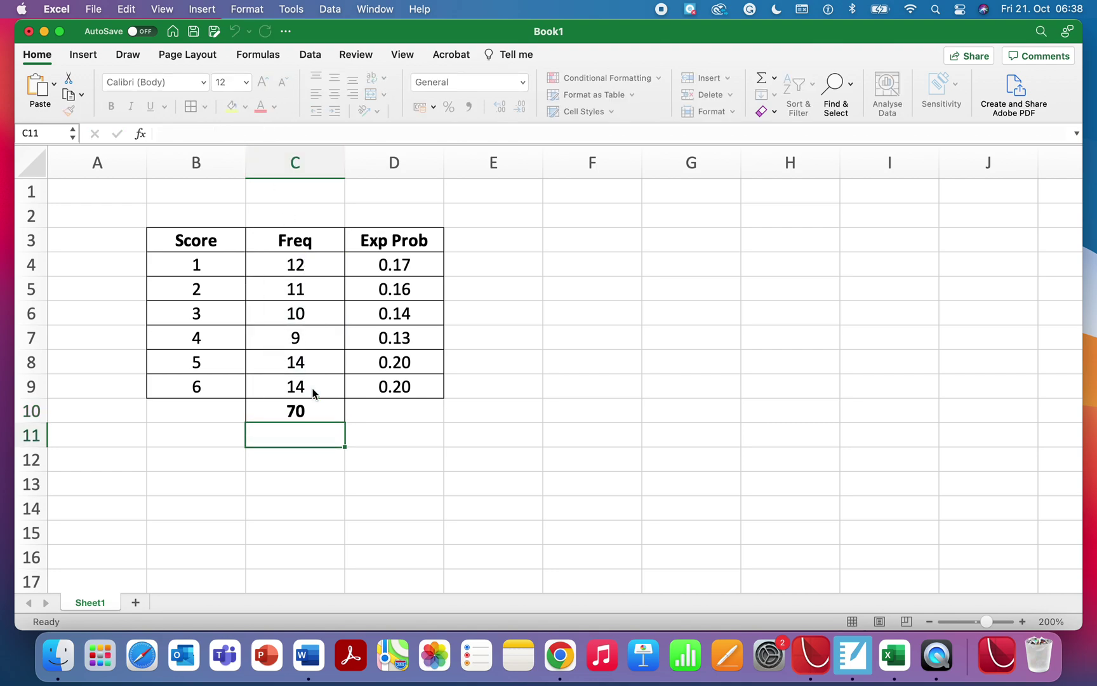
- Fill the SUM formula from C10 across into D10 to total the experimental probabilities
click(392, 417)
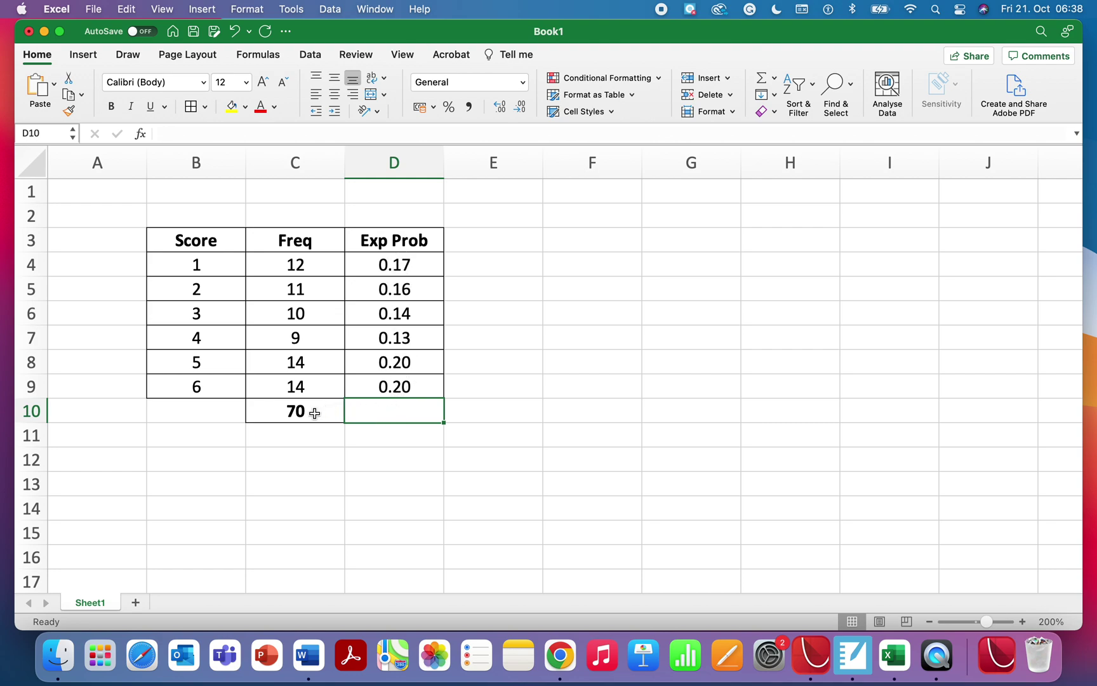
click(315, 413)
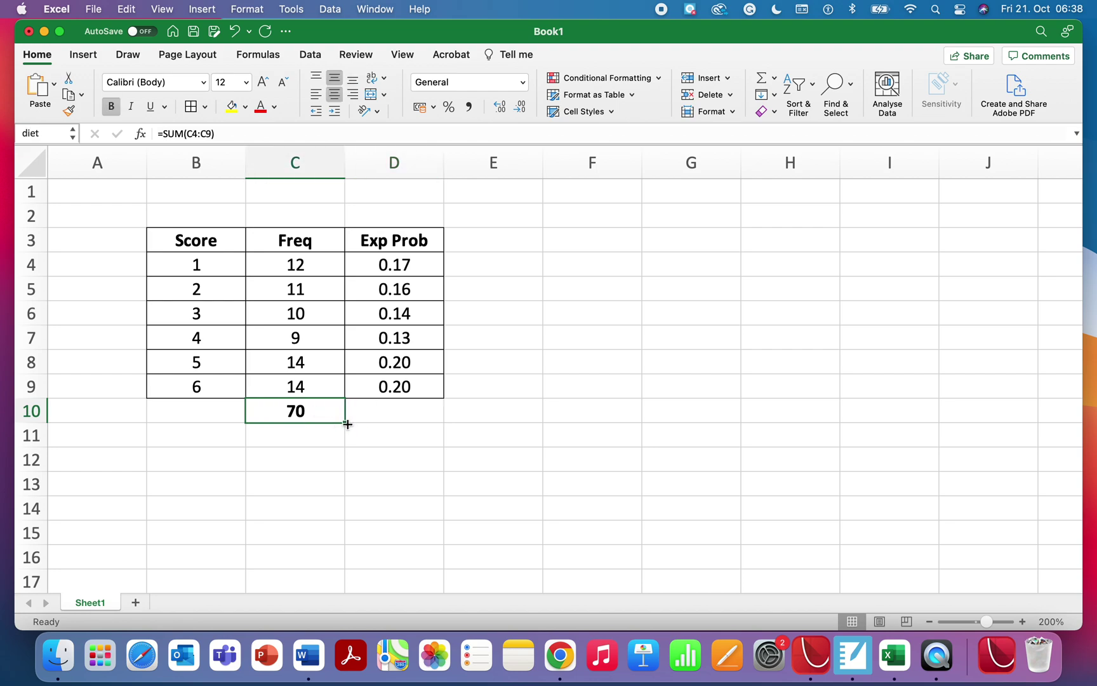
drag(346, 422, 412, 419)
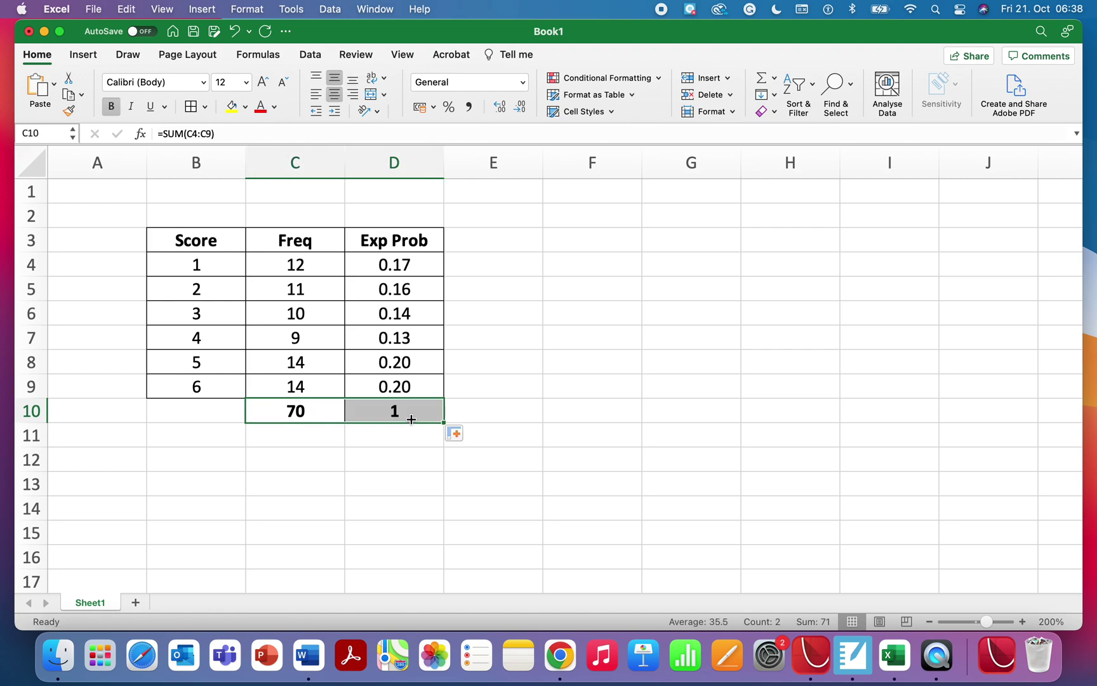
- Compare the SUM formulas in C10 and D10 and the ranges they refer to
click(369, 134)
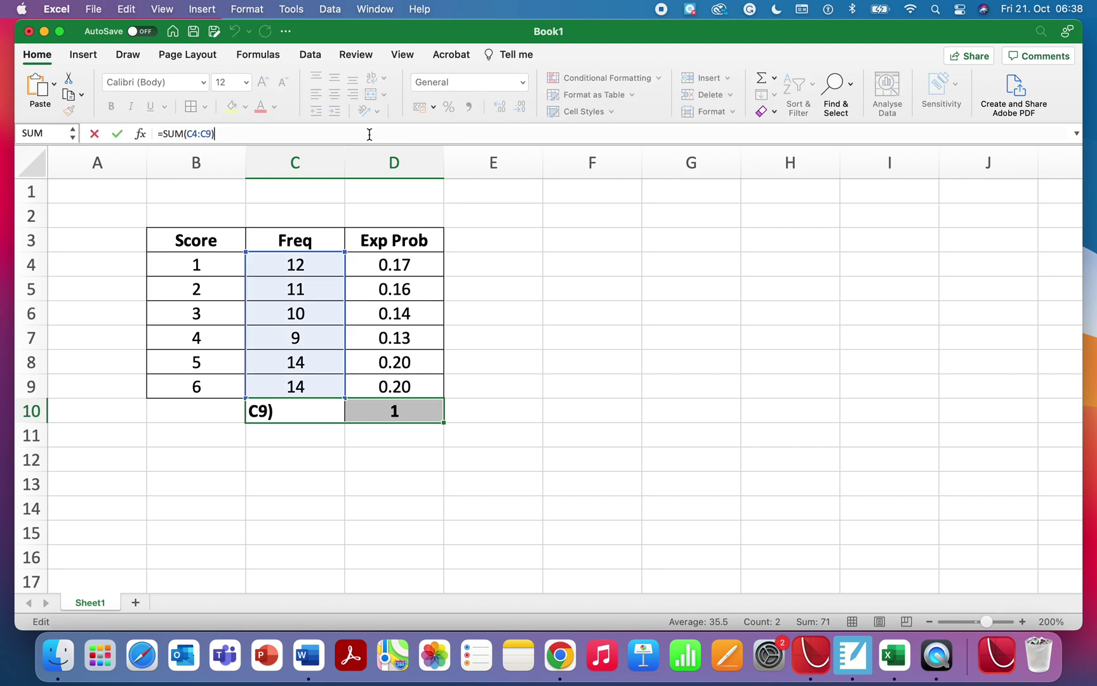
key(Return)
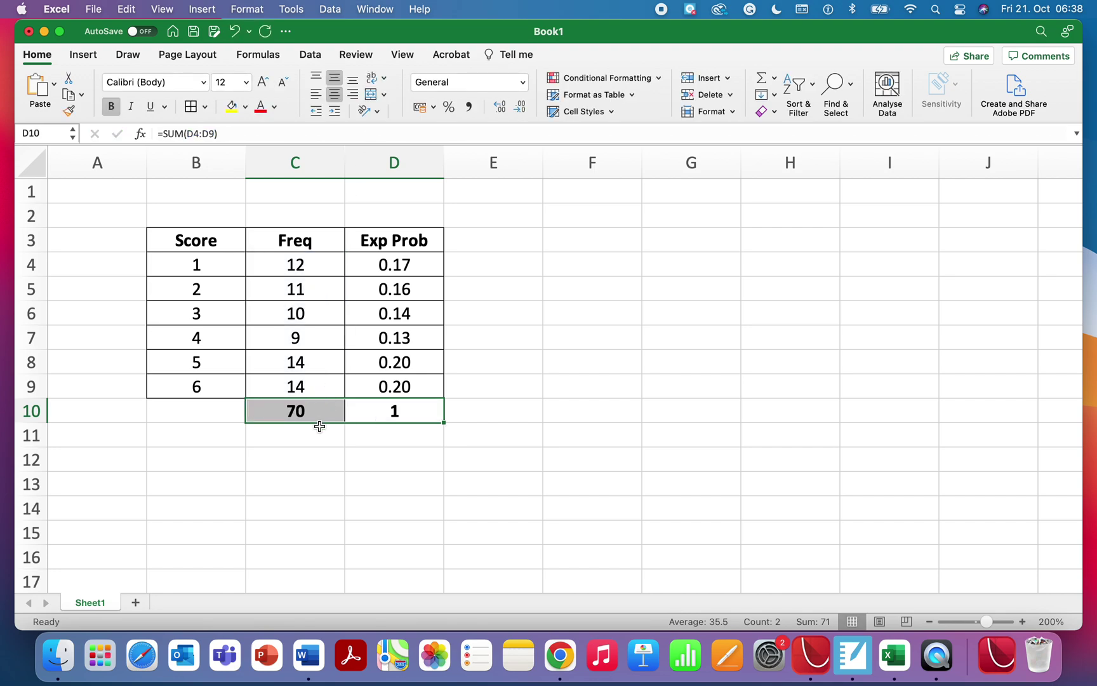
click(318, 412)
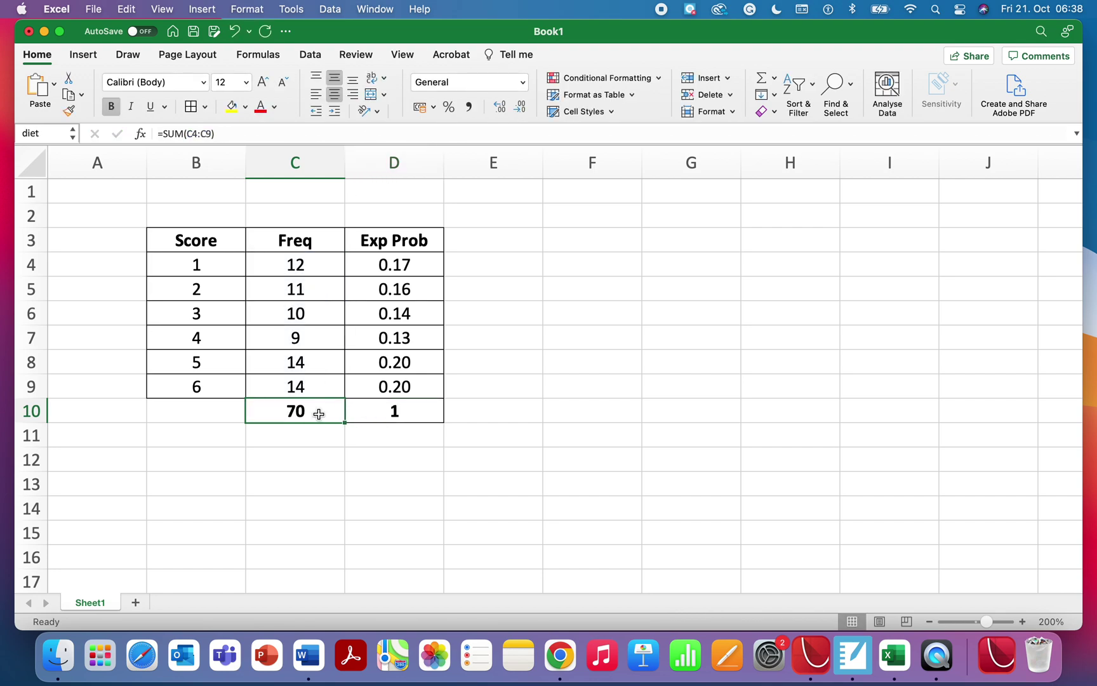
click(273, 134)
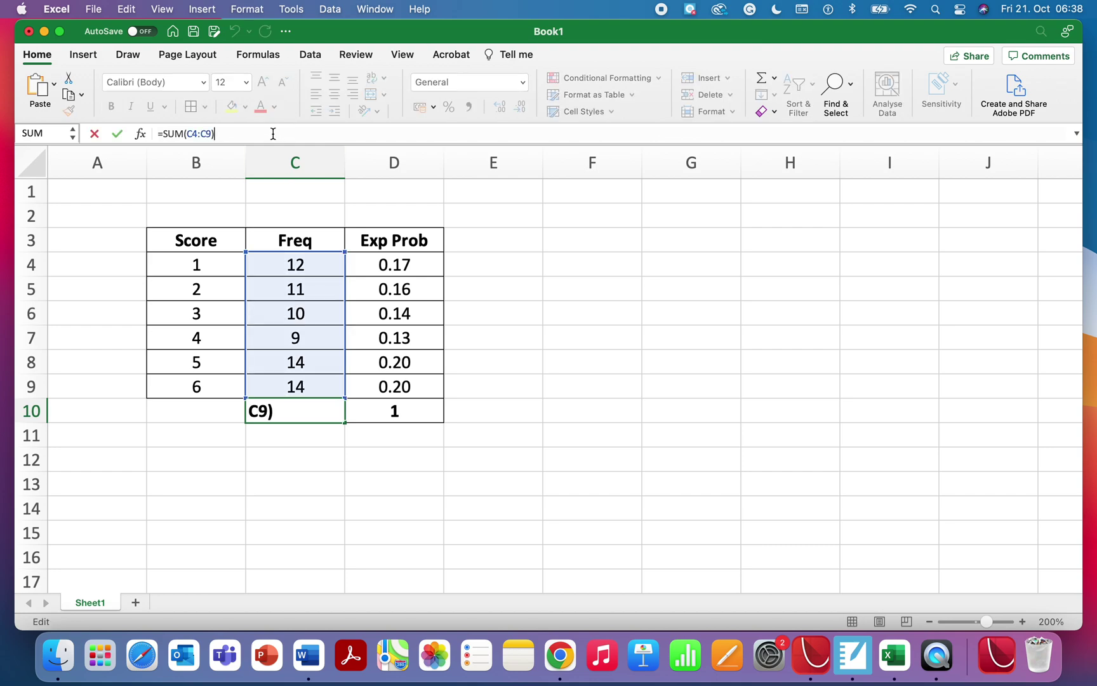
key(Return)
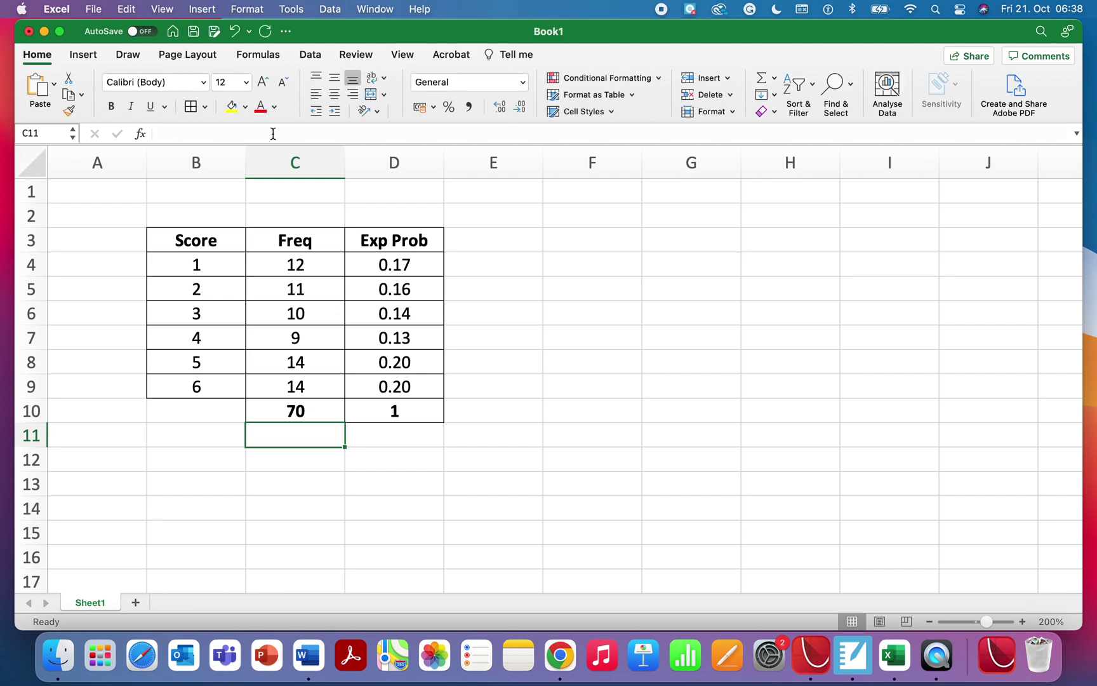
click(389, 413)
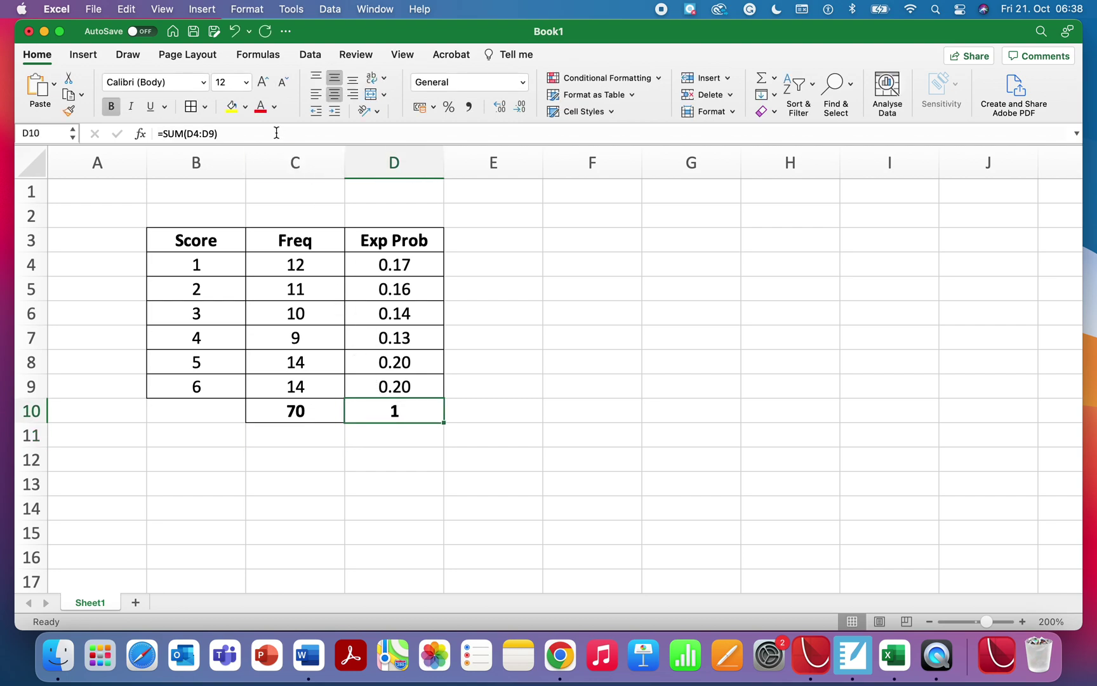